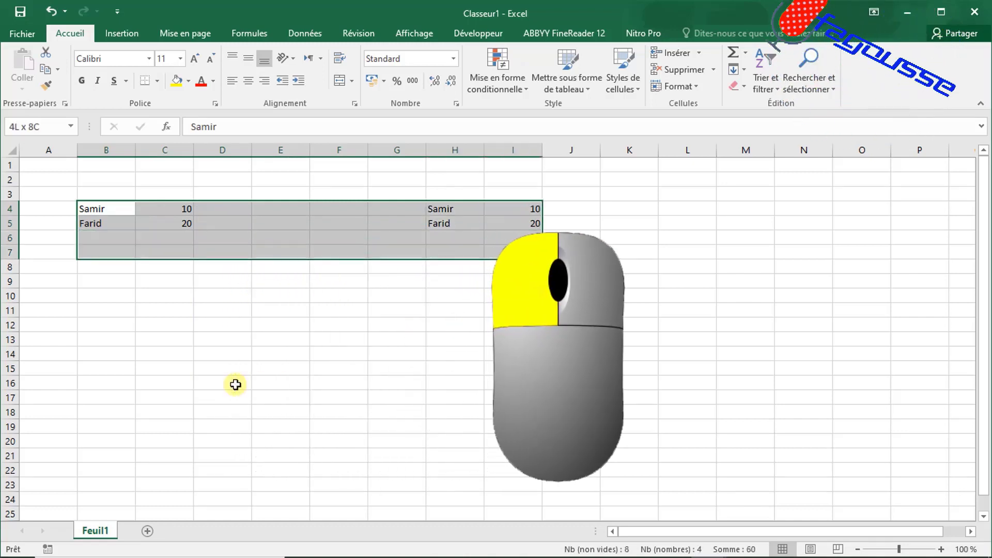
Extend a selection from cell B4 to cover the range B4:I5
key("Left")
key("Down")
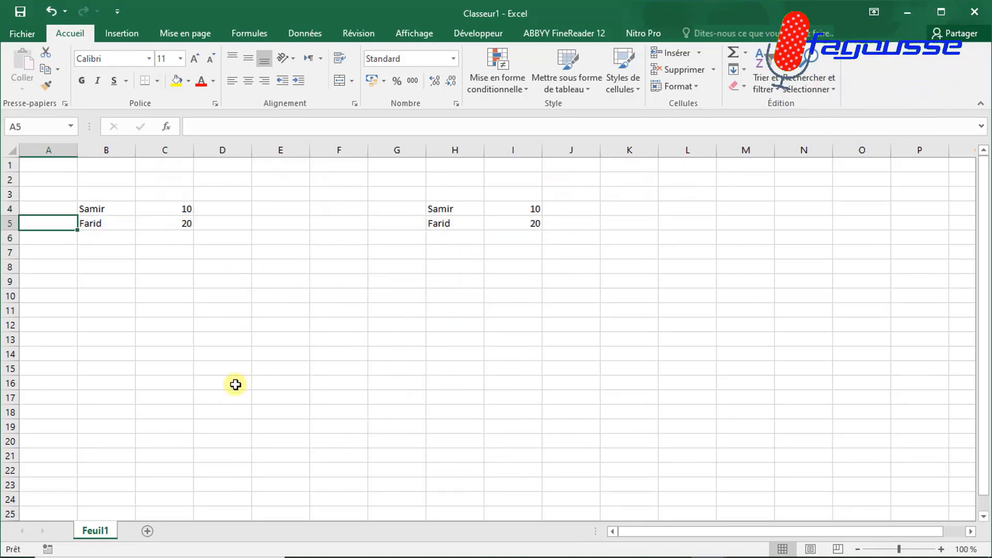
key("Right")
key("Up")
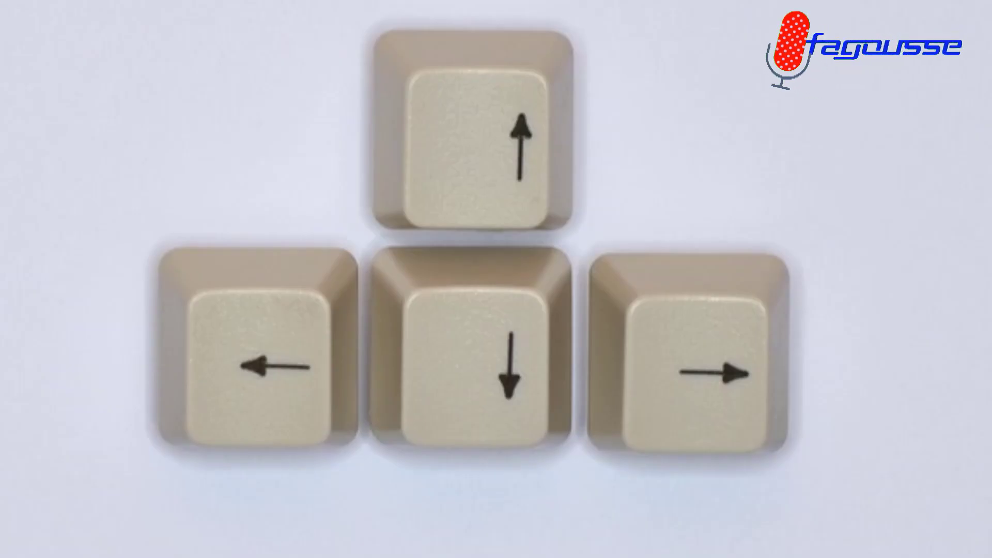
key("shift+Down")
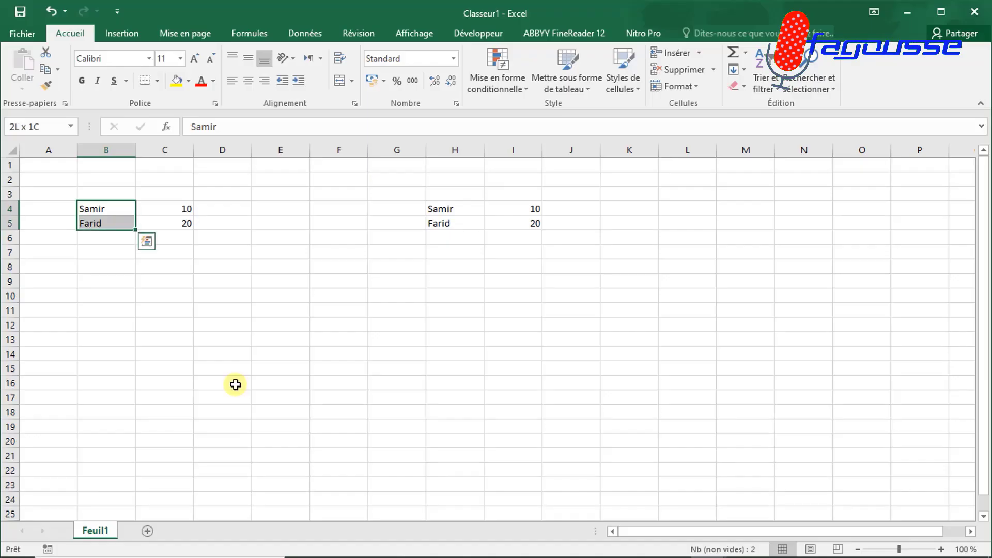
key("shift+Right")
key("shift+Right")
key("shift+Right")
key("shift+Right")
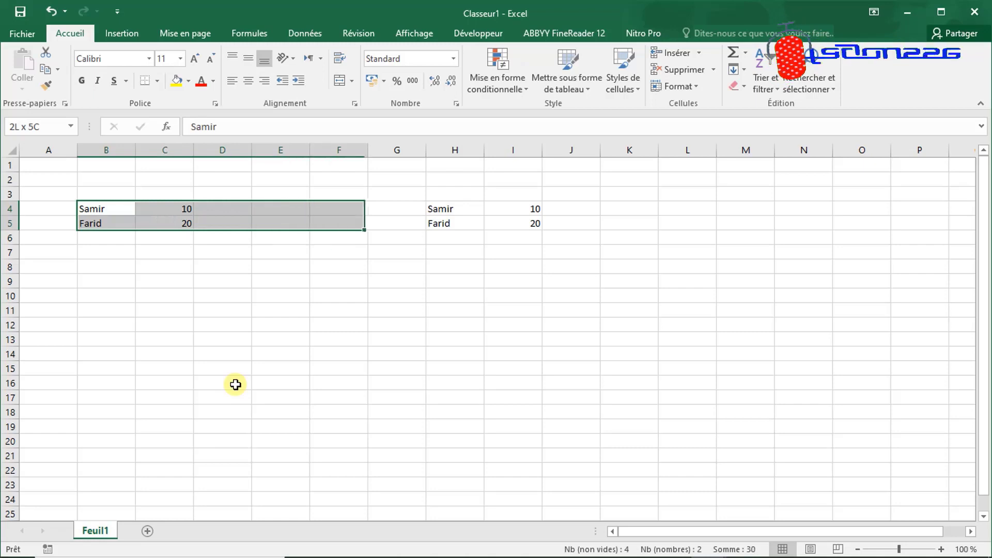
key("shift+Right")
key("shift+Right")
key("shift+Right")
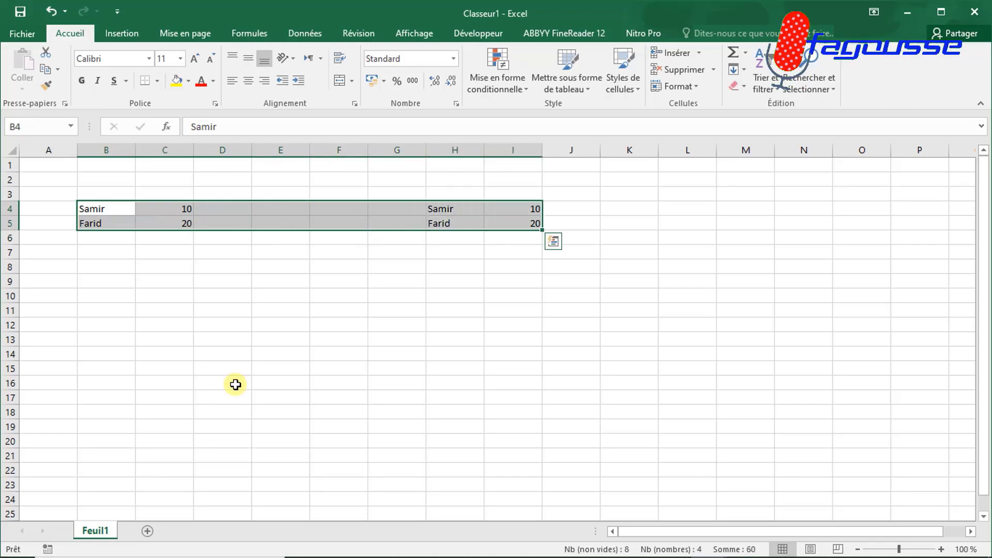
Try bold on cell B4 and replace it with italic
left_click(104, 209)
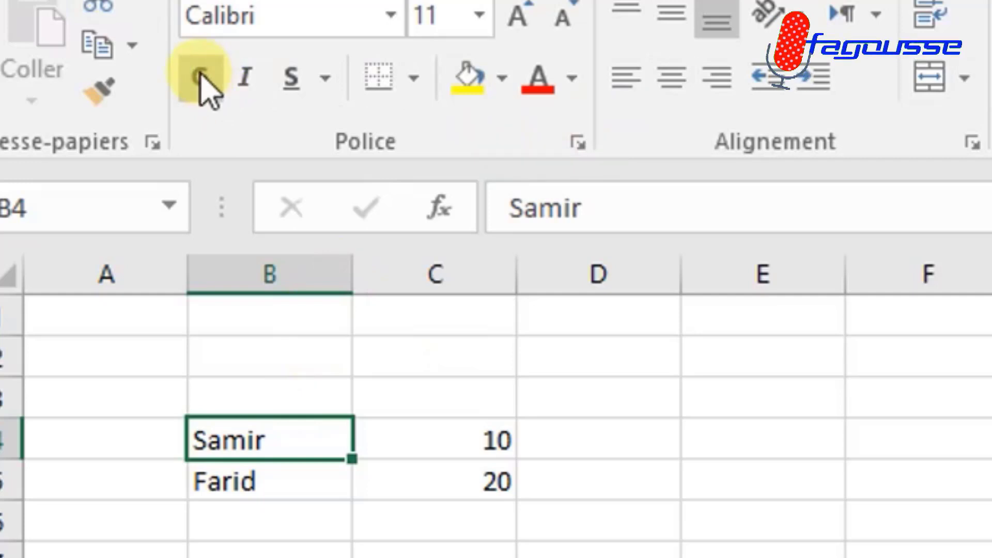
left_click(200, 77)
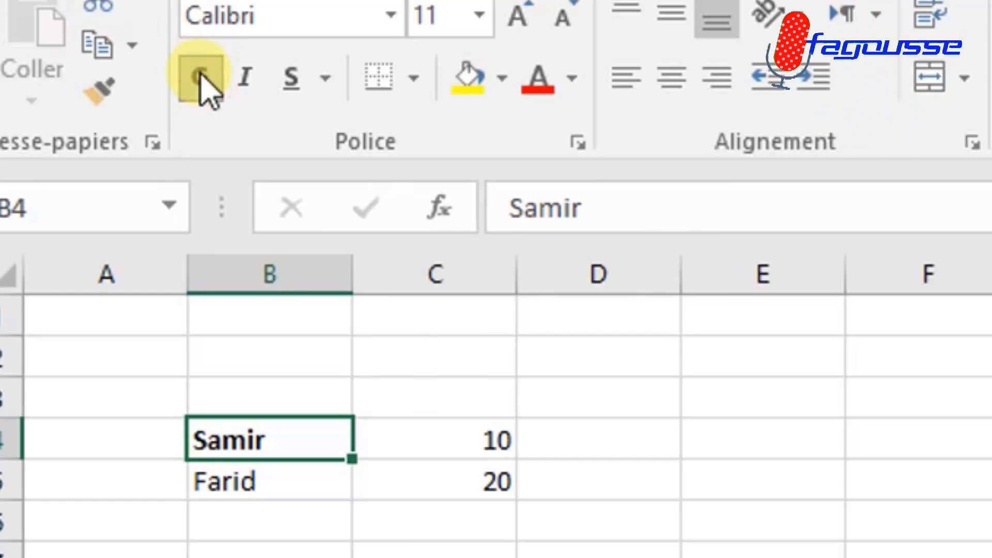
left_click(200, 78)
left_click(245, 78)
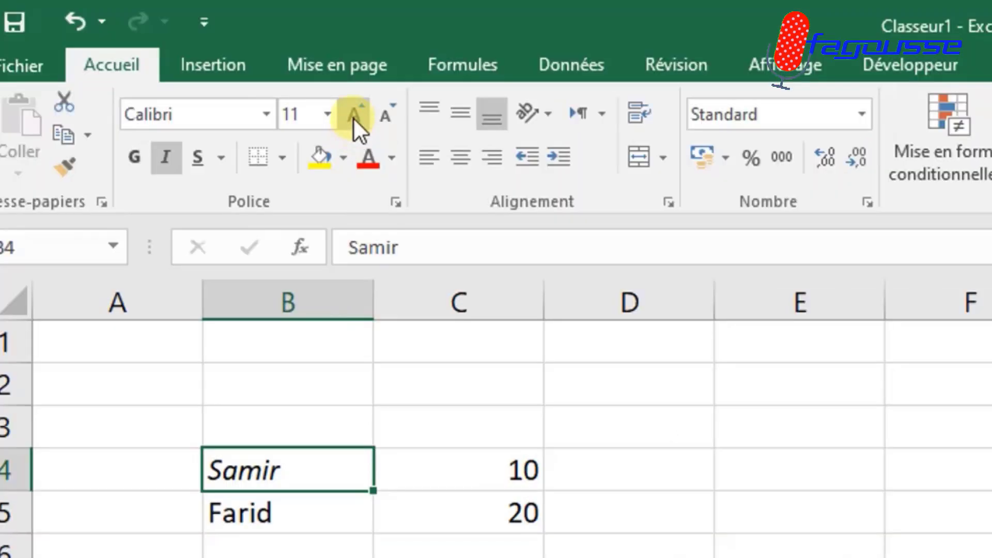
Increase the font size of cell B4 step by step to 22 and set it to 28
left_click(354, 119)
left_click(354, 119)
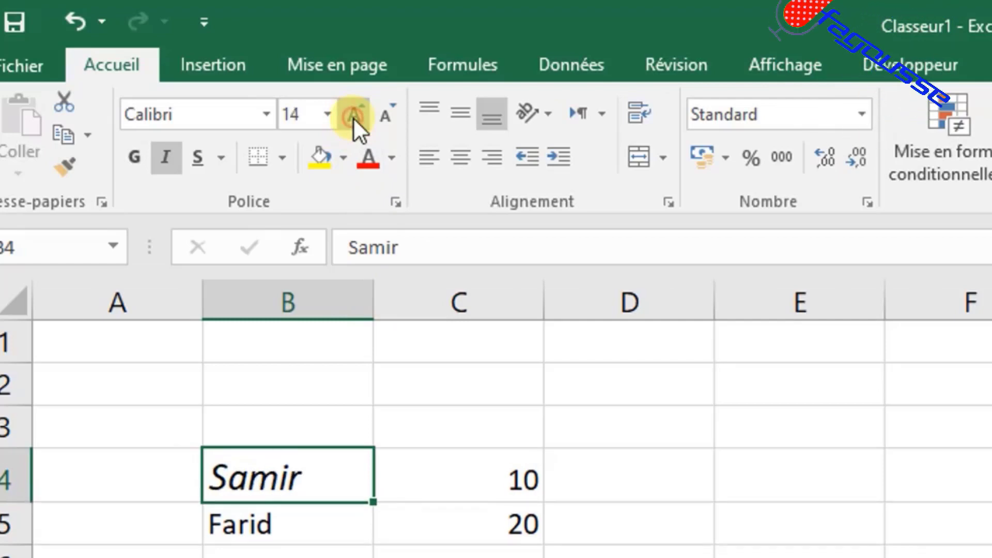
left_click(354, 119)
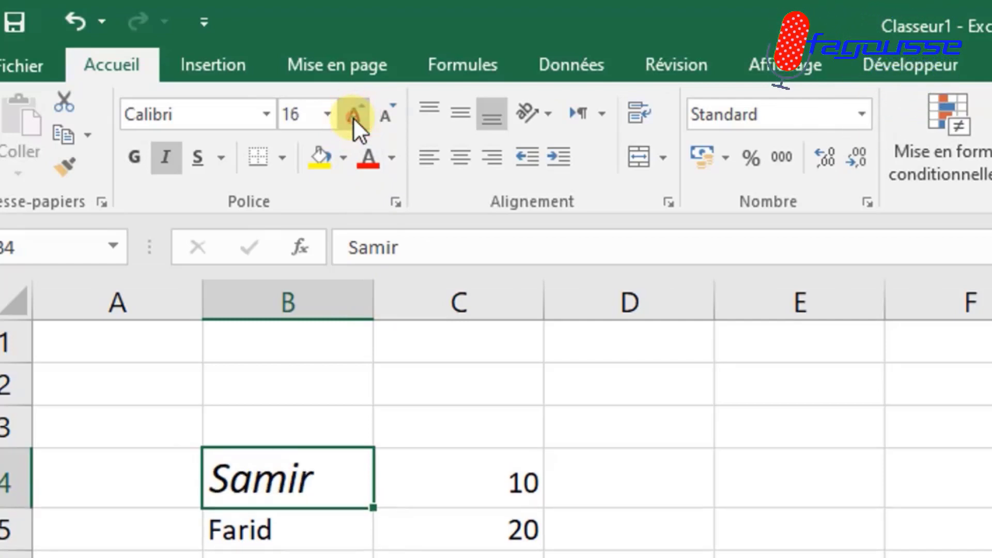
left_click(354, 119)
left_click(354, 119)
left_click(355, 119)
left_click(328, 109)
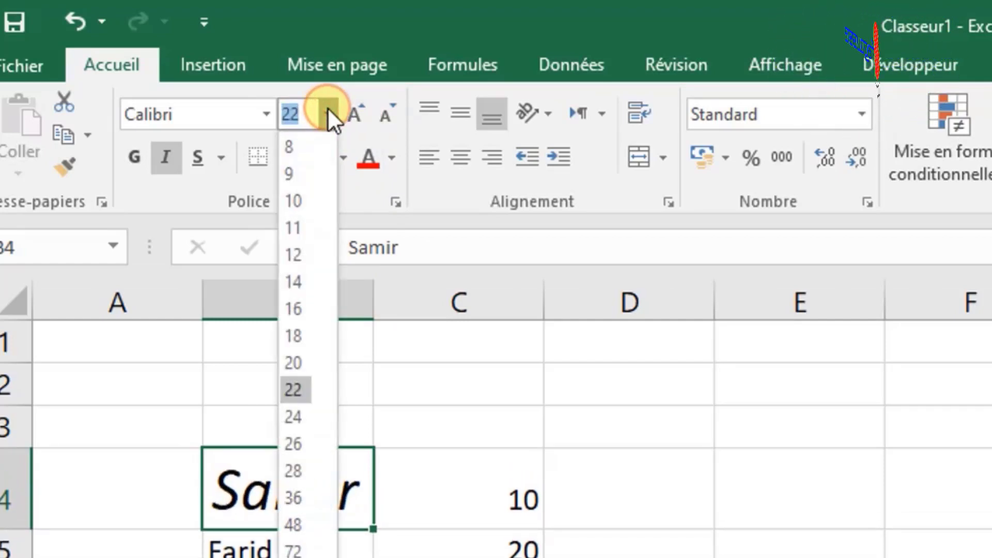
left_click(293, 474)
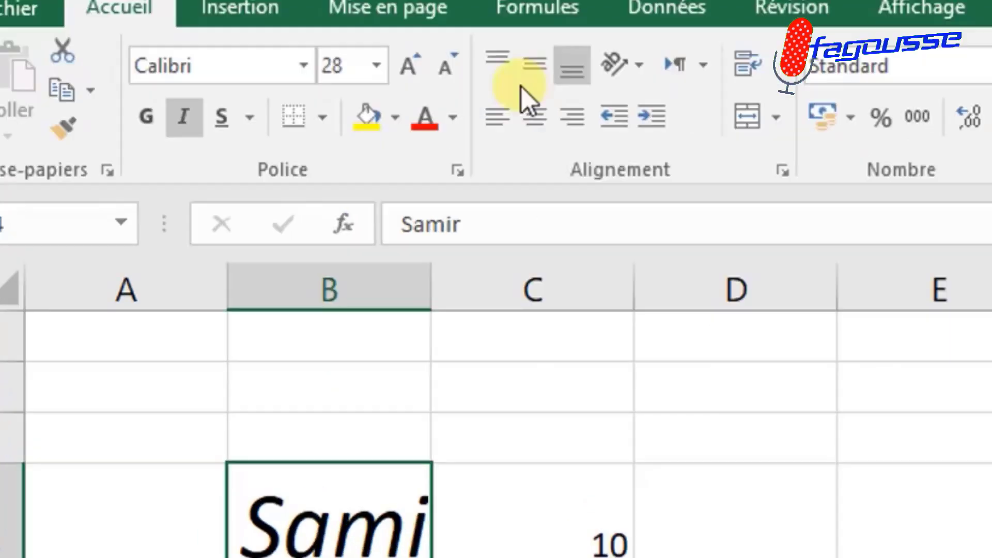
Reduce the font size of cell B4 to 12 and remove its italic formatting
left_click(385, 113)
left_click(448, 73)
left_click(447, 74)
left_click(447, 73)
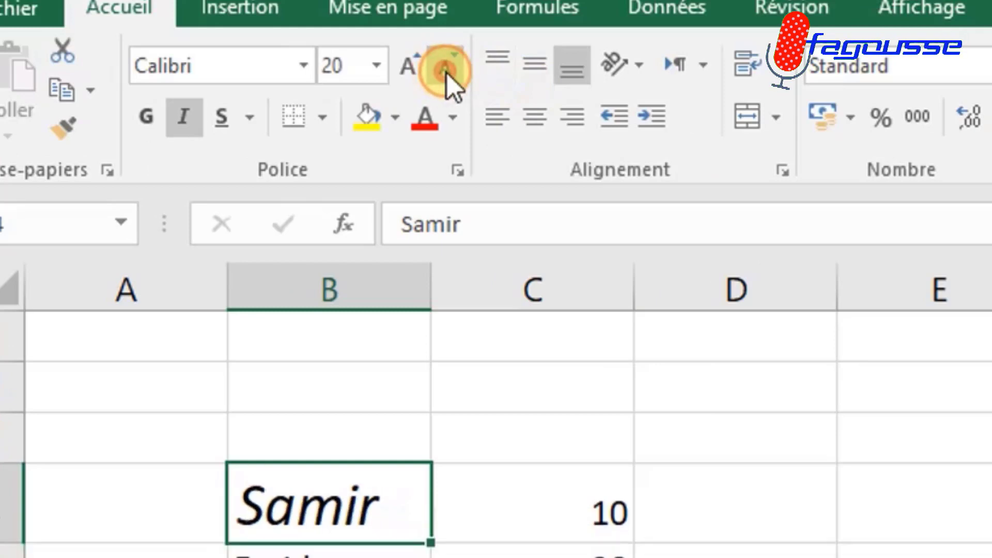
left_click(447, 73)
left_click(447, 73)
left_click(448, 74)
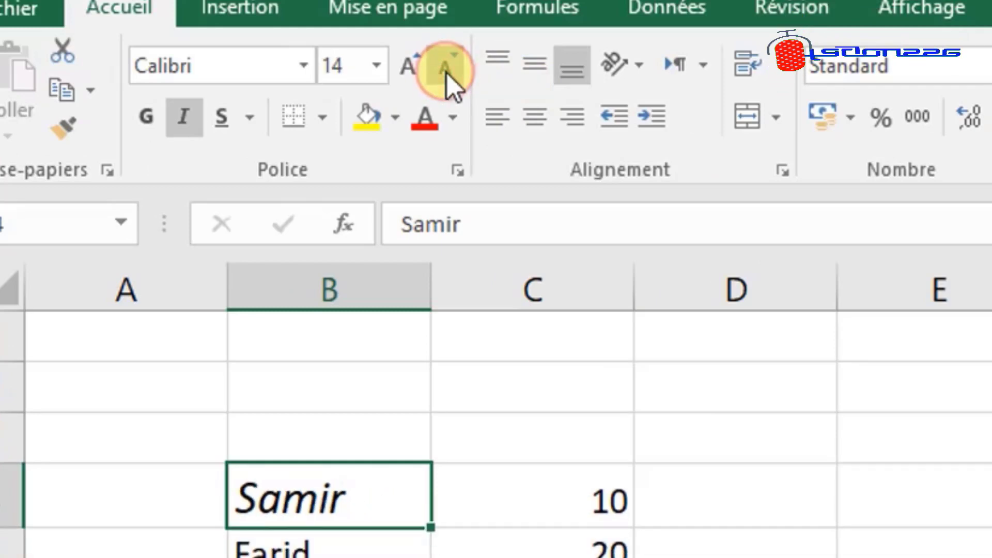
left_click(448, 74)
key("ctrl+i")
Set the font of cell B4 to Algerian and underline its text
left_click(302, 68)
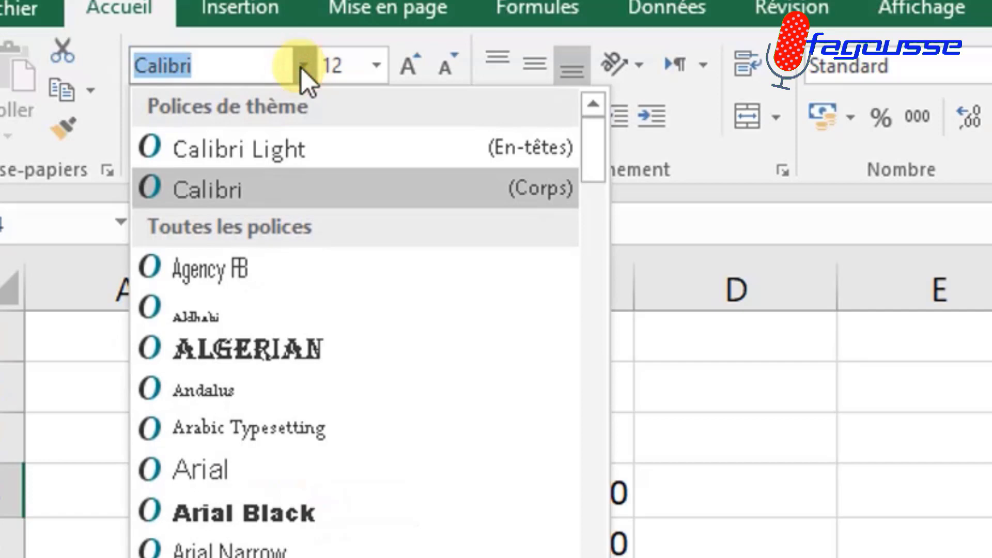
left_click(193, 347)
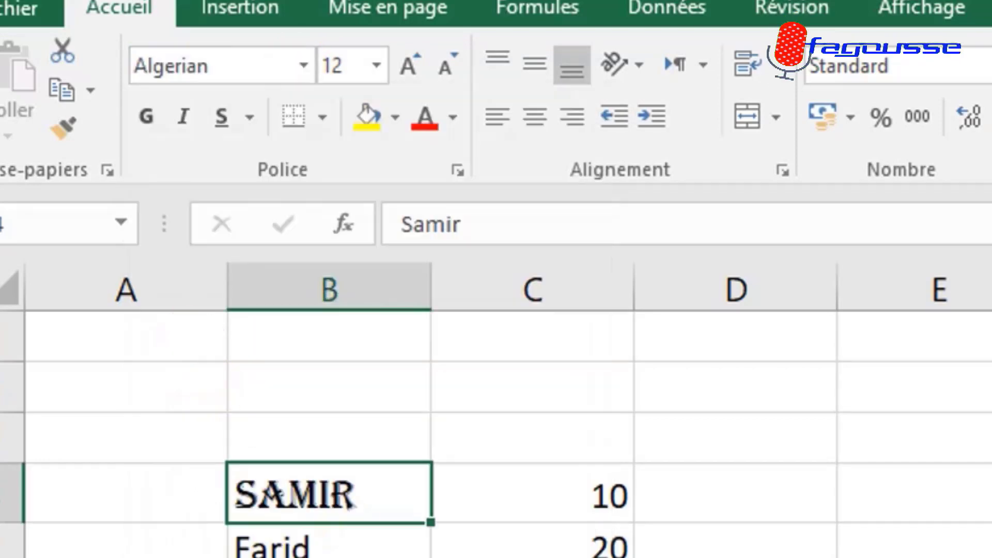
left_click(219, 124)
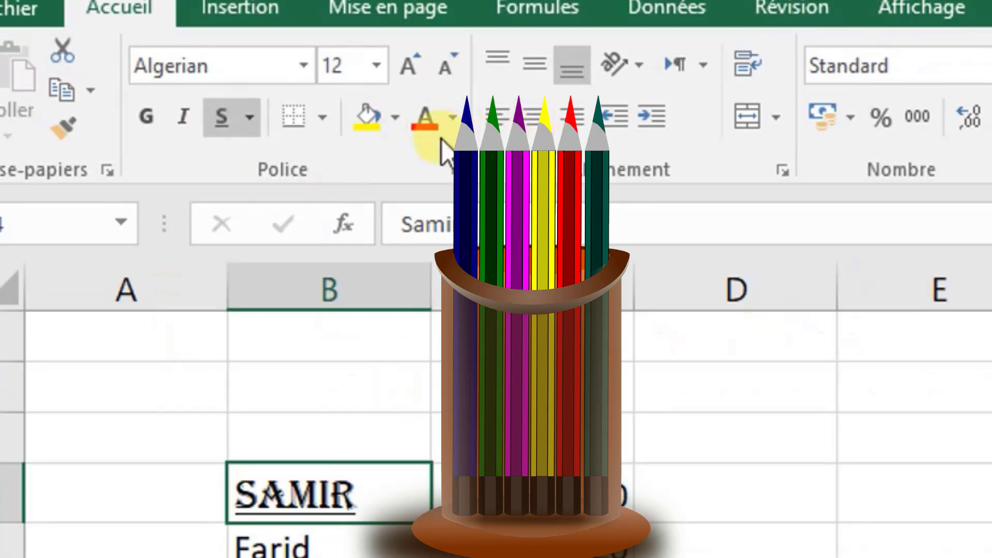
Color the text of cell B4 standard blue and the text of cell B5 standard green
left_click(451, 119)
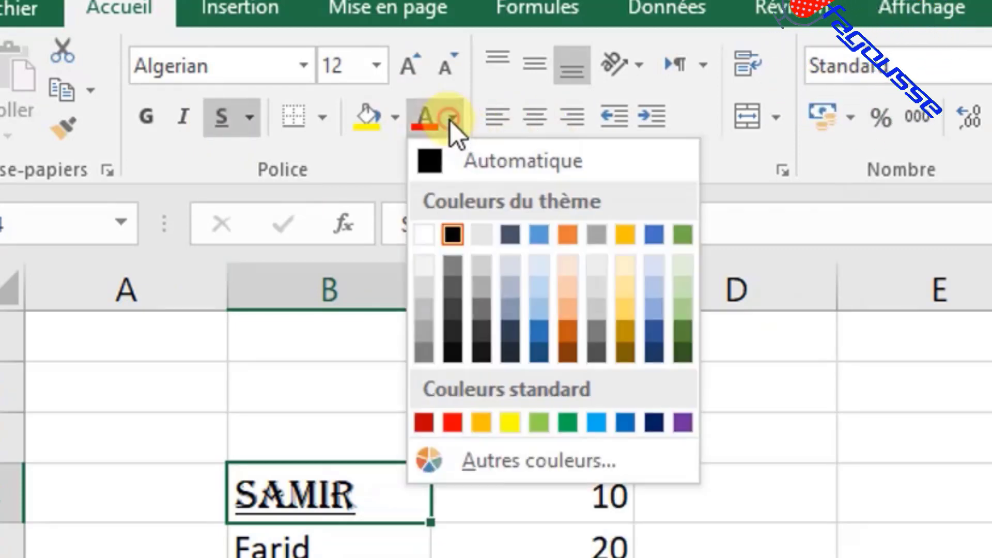
left_click(627, 423)
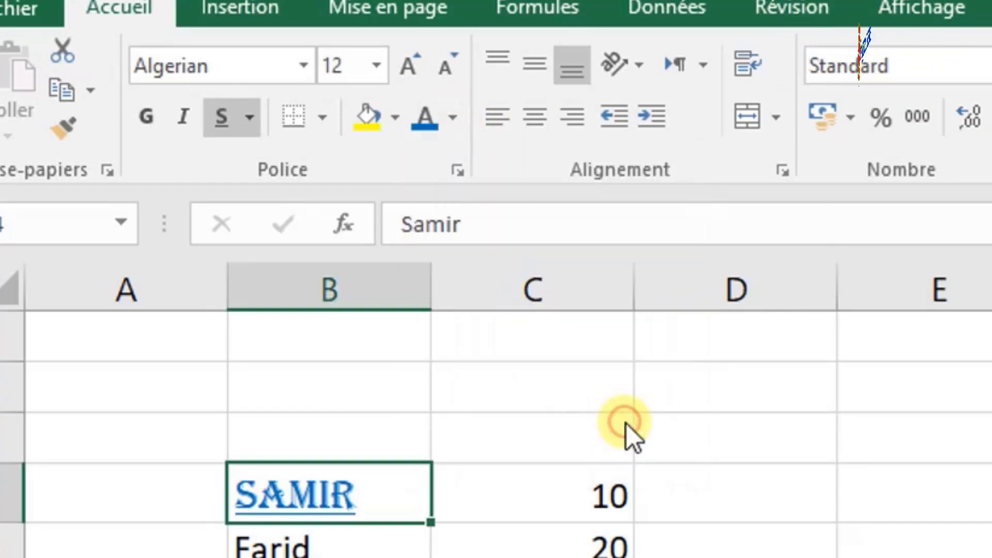
left_click(285, 535)
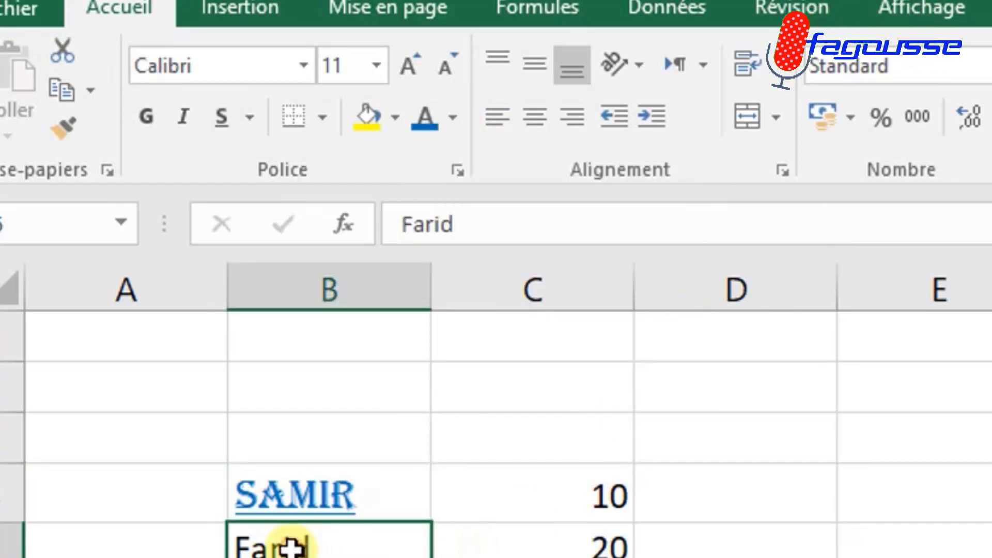
left_click(453, 115)
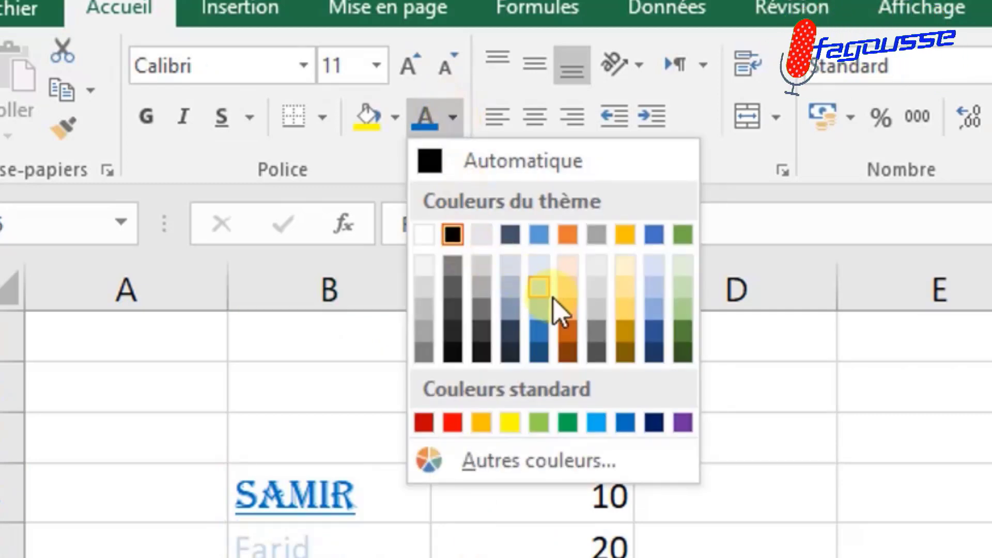
left_click(568, 422)
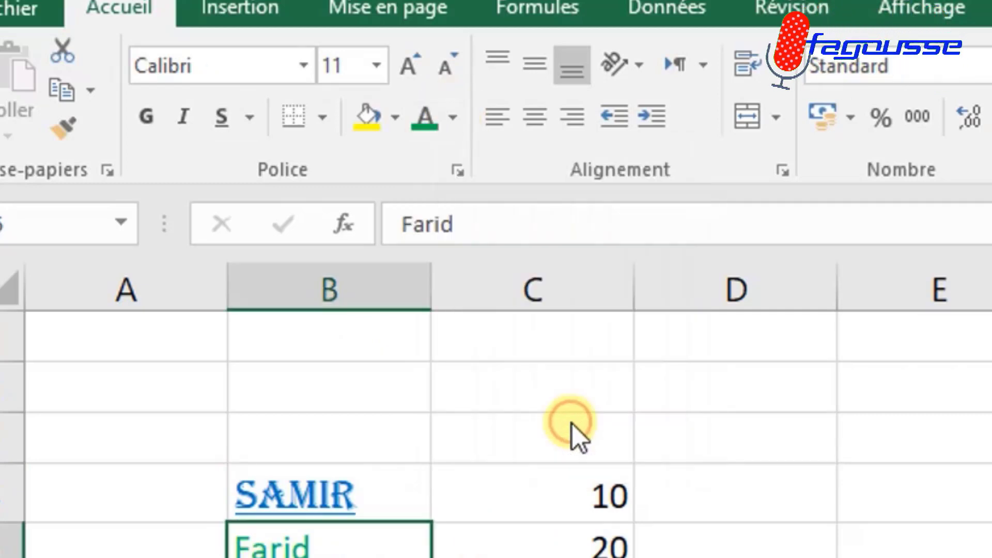
Color the numbers in cells C4:C5 standard red
left_click_drag(585, 507, 584, 509)
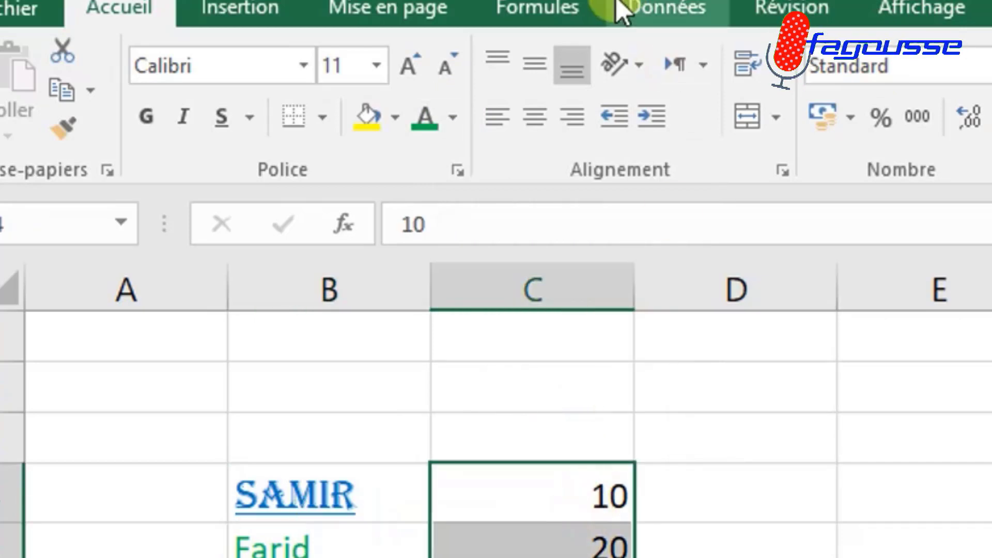
left_click(454, 104)
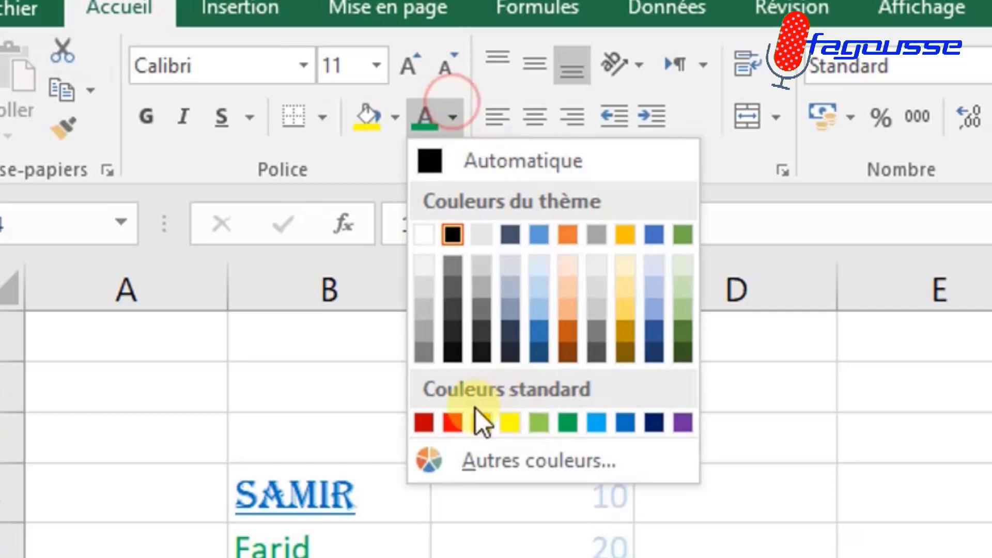
left_click(457, 421)
left_click(458, 423)
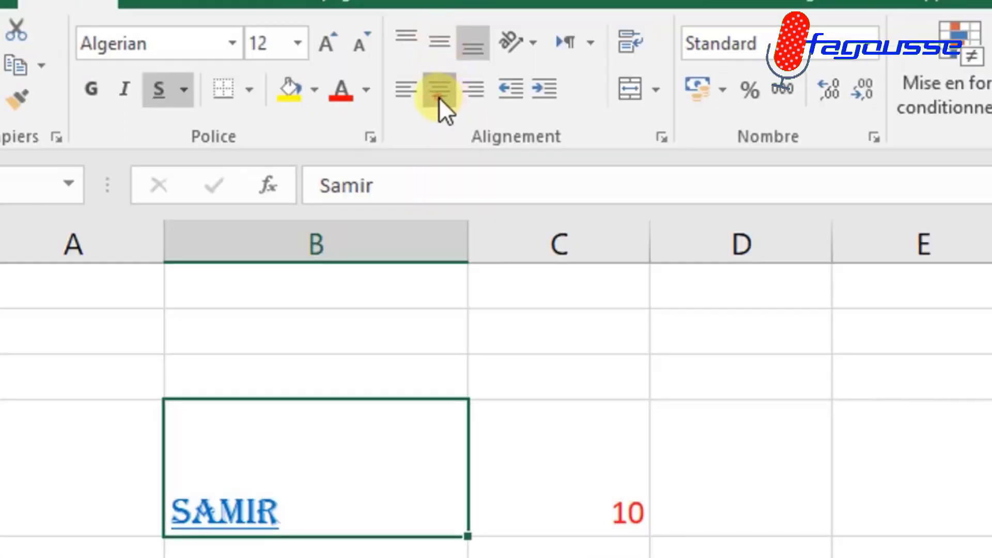
Center the content of cell B4 both horizontally and vertically
left_click(439, 98)
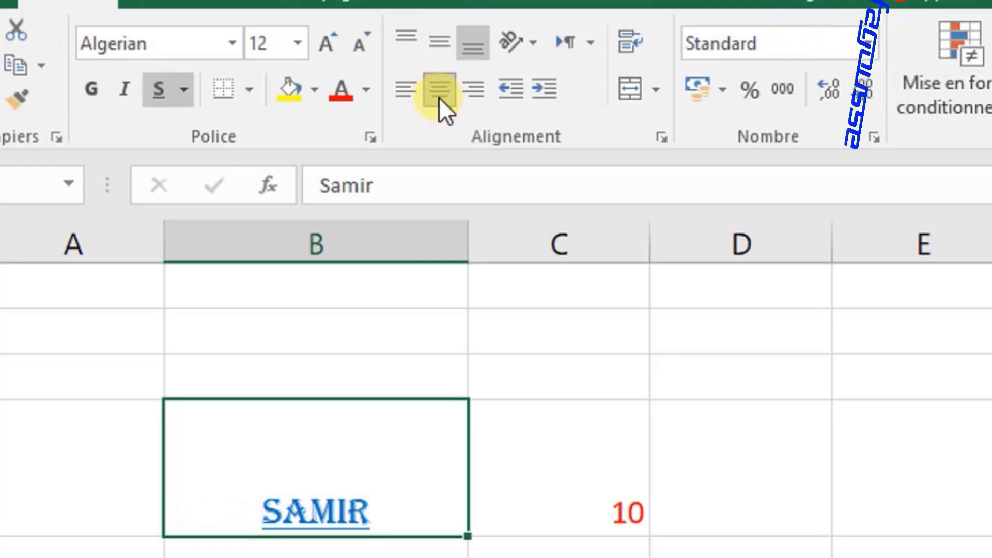
left_click(438, 42)
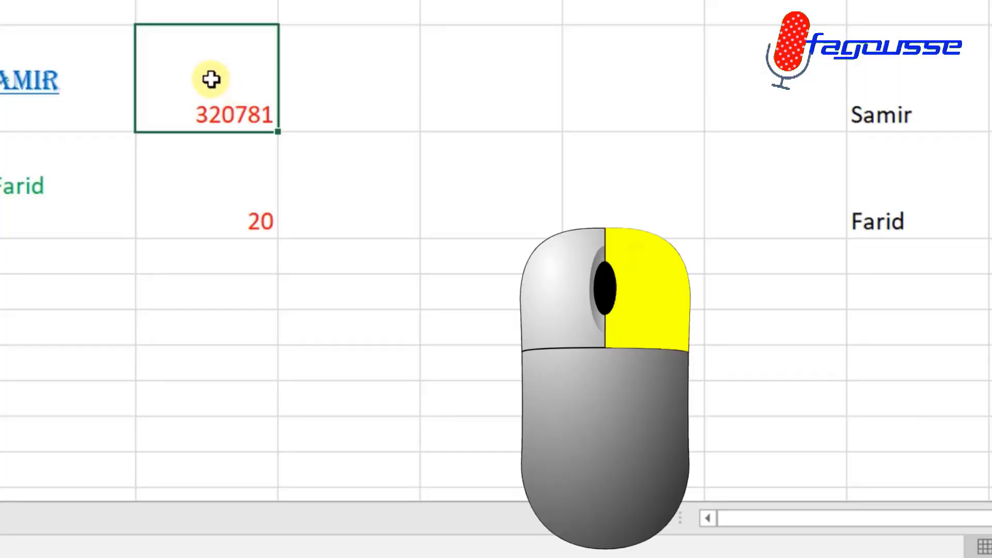
Open the cell format settings for cell C4 and choose the Nombre category
right_click(211, 79)
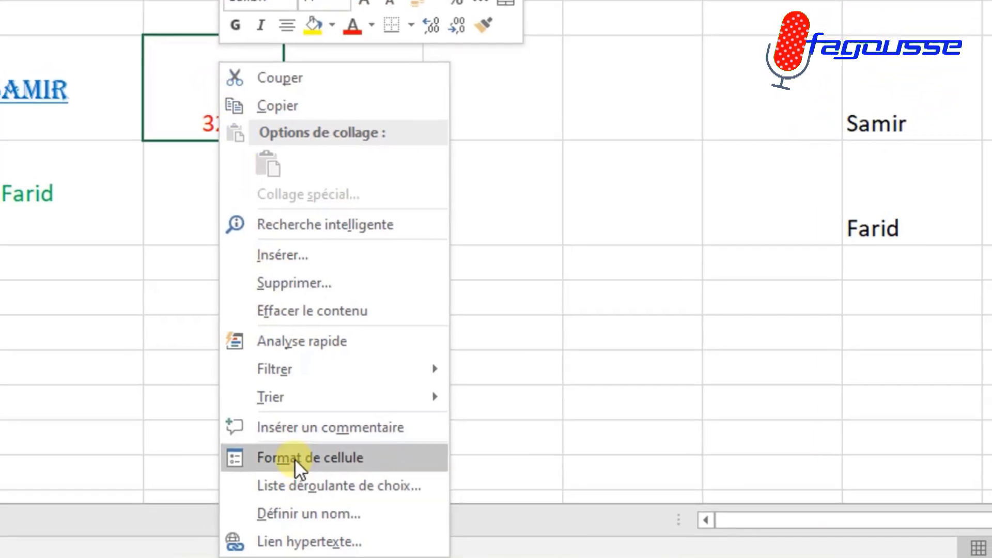
left_click(294, 457)
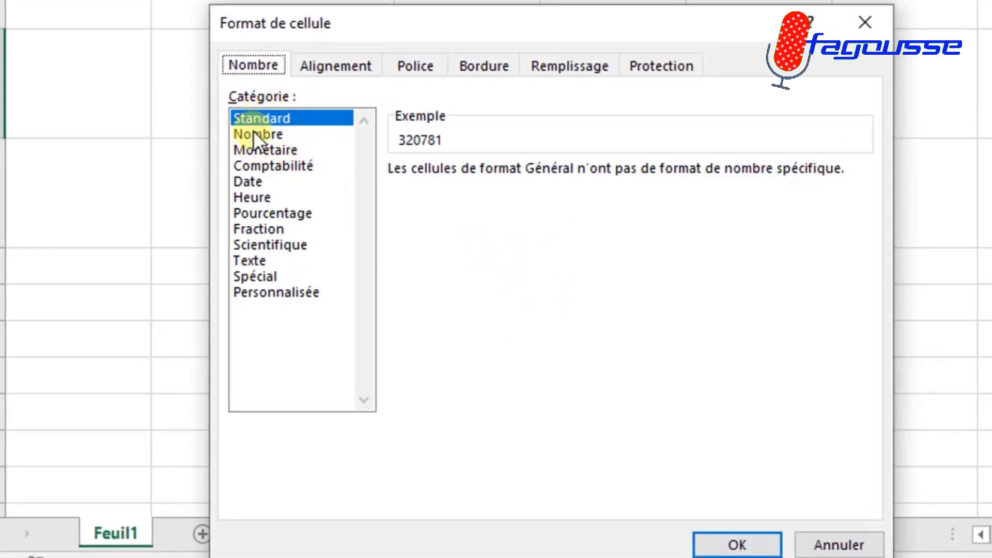
left_click(258, 137)
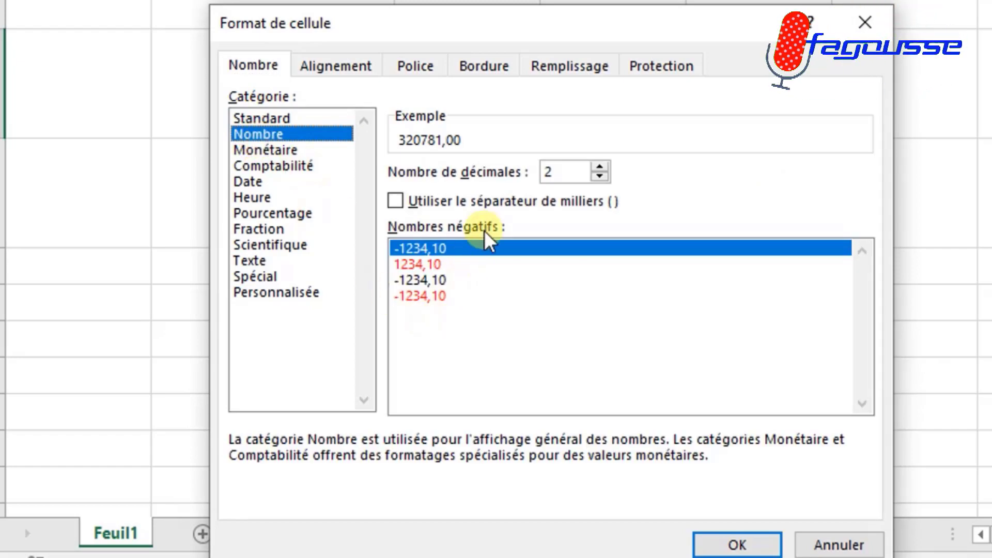
Try reducing the decimal places to 0 and restore them to 2
left_click(598, 175)
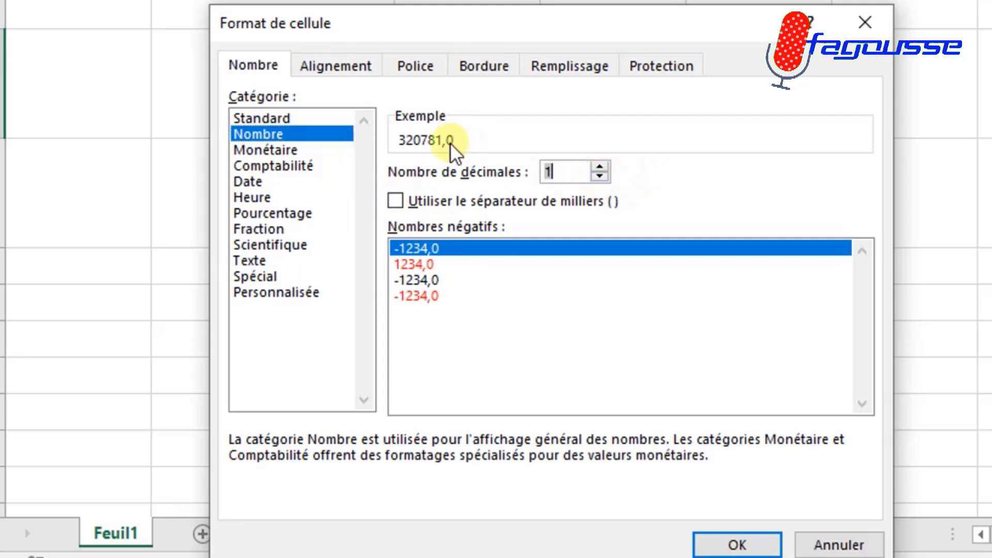
left_click(598, 177)
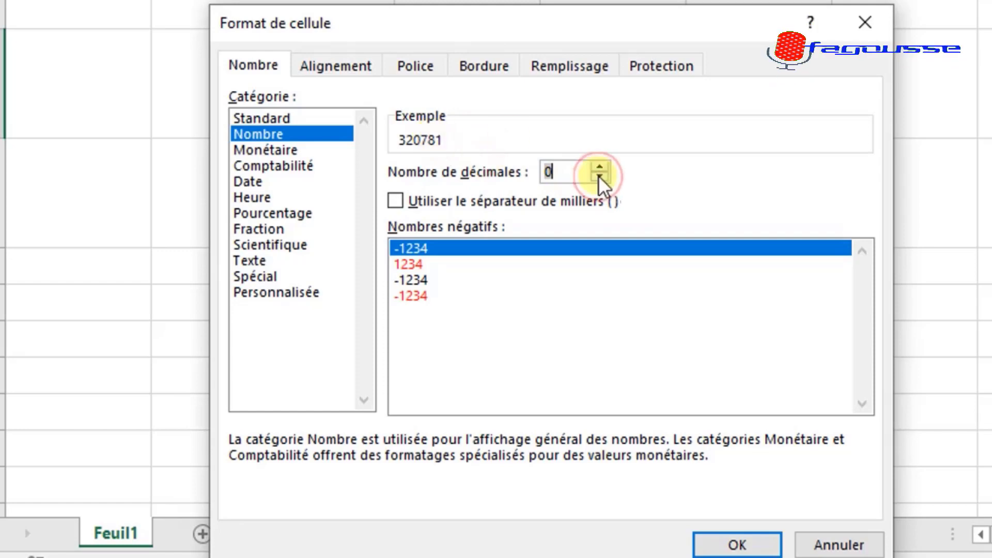
left_click(599, 167)
left_click(599, 166)
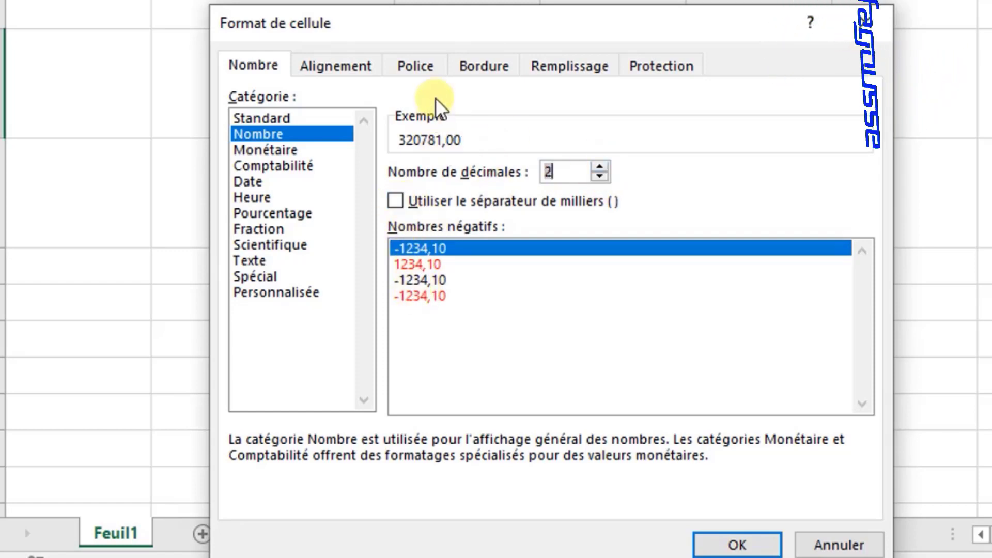
Enable the thousands separator for the number and apply the format to cell C4
left_click(396, 199)
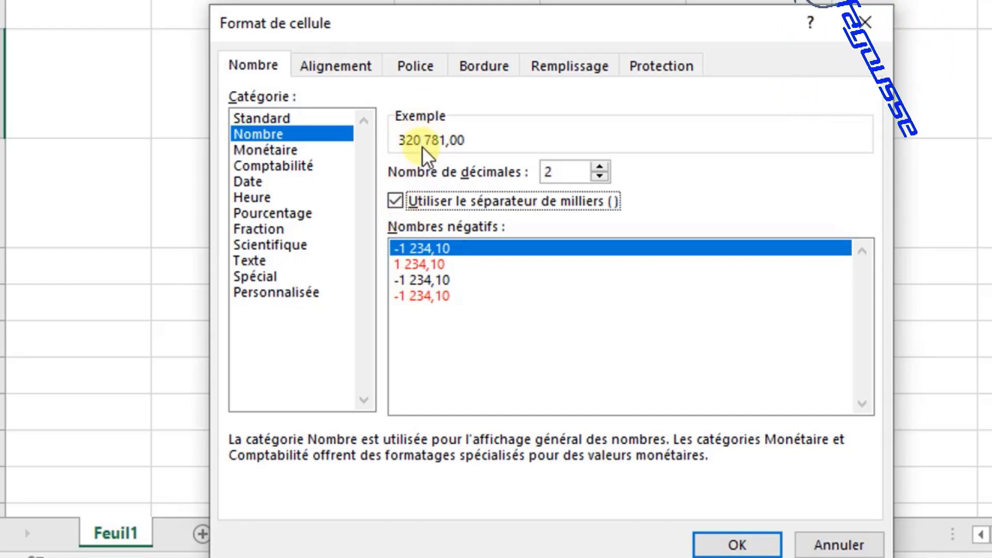
left_click(739, 543)
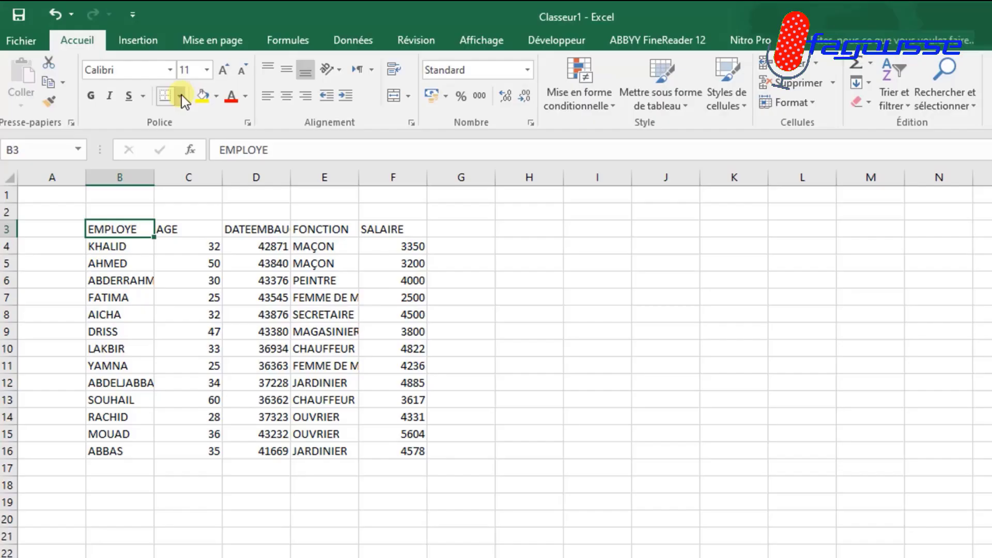
Apply outside borders to header cell B3 containing EMPLOYE
left_click(181, 95)
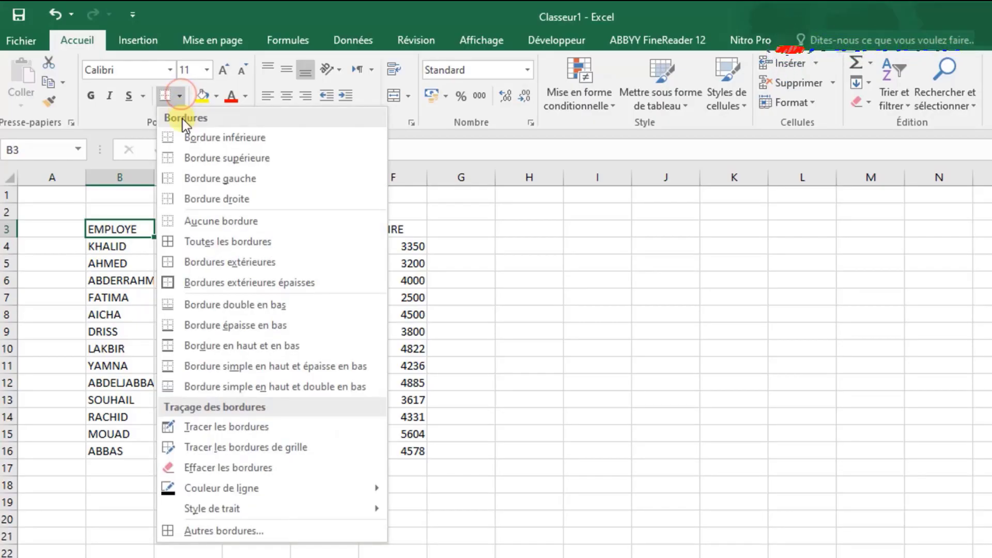
left_click(209, 261)
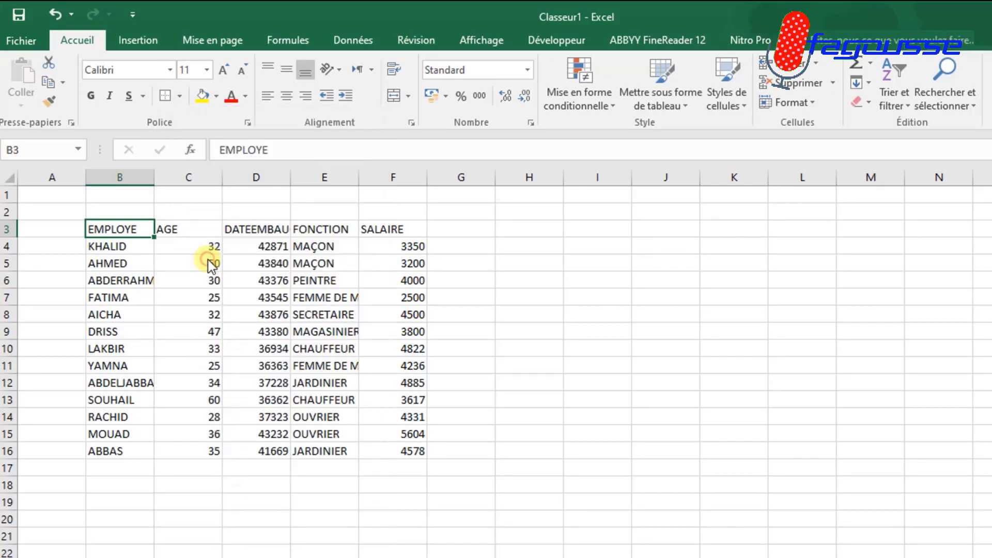
left_click(142, 295)
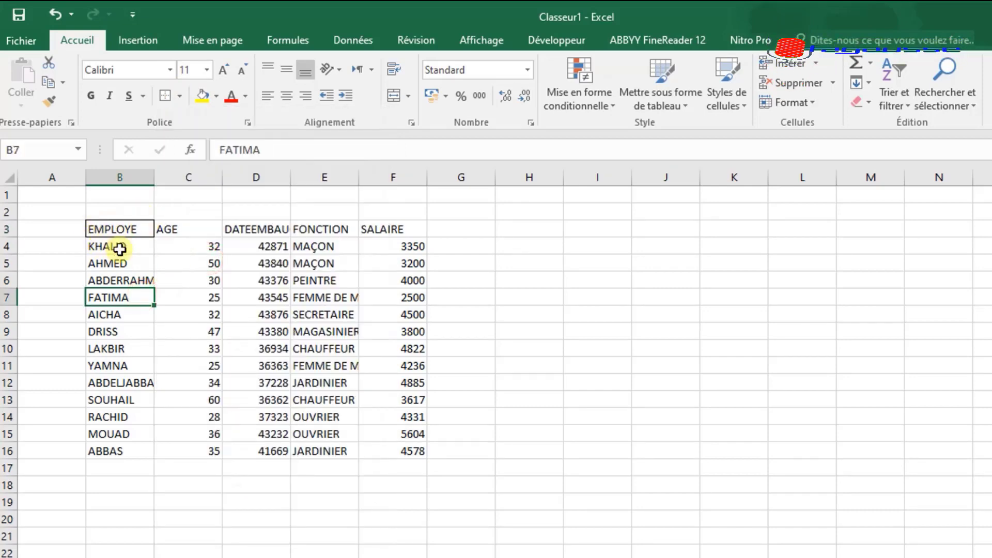
Select the whole employee table B3:F16 and open its border settings in the cell format dialog
left_click(96, 228)
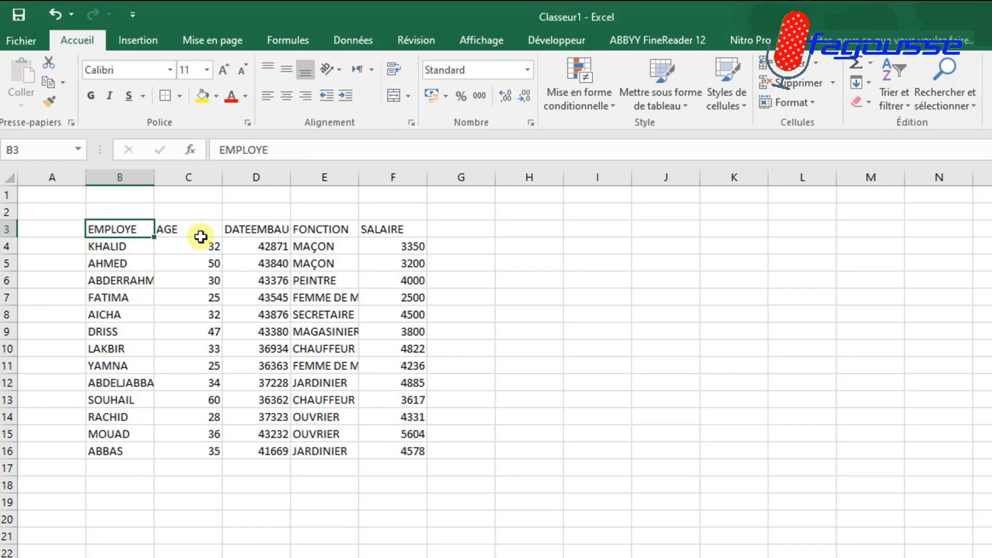
key("shift+Right")
key("shift+Right")
key("shift+Right")
key("shift+Right")
key("shift+Right")
key("shift+Left")
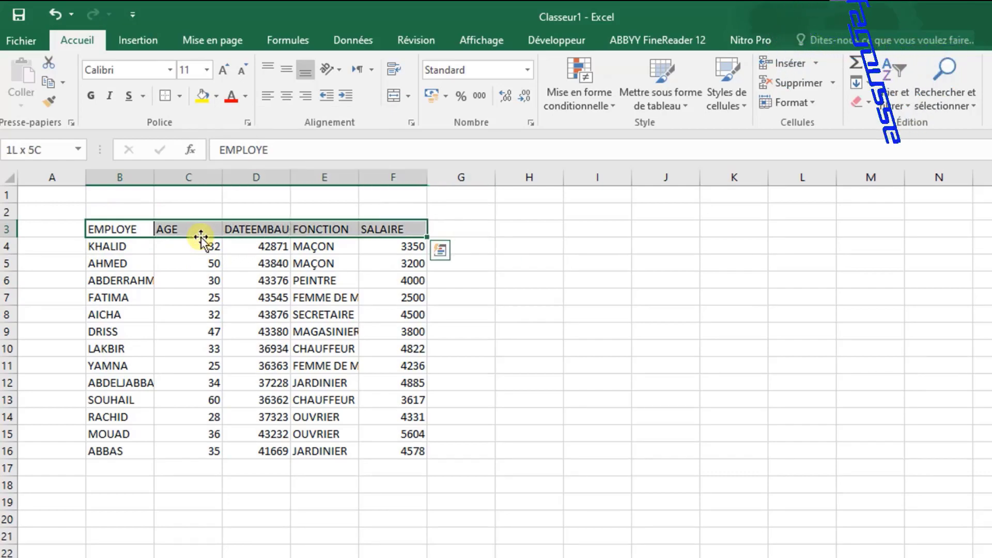
key("shift+Down")
key("shift+Down")
key("shift+Down")
key("shift+Down")
key("shift+Down")
key("shift+Down")
key("shift+Down")
key("shift+Down")
key("shift+Down")
key("shift+Down")
key("shift+Down")
key("shift+Down")
key("shift+Down")
key("shift+Down")
key("shift+Up")
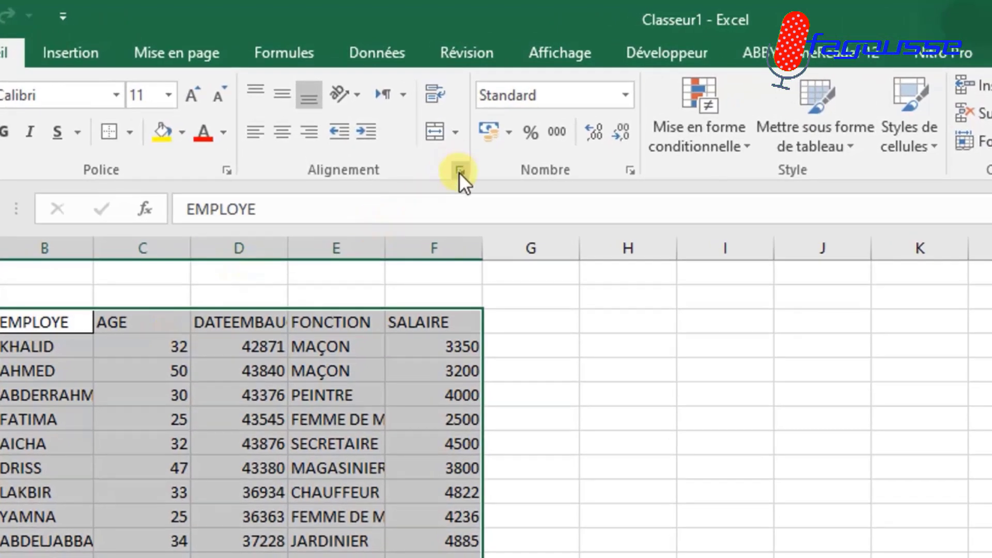
left_click(459, 172)
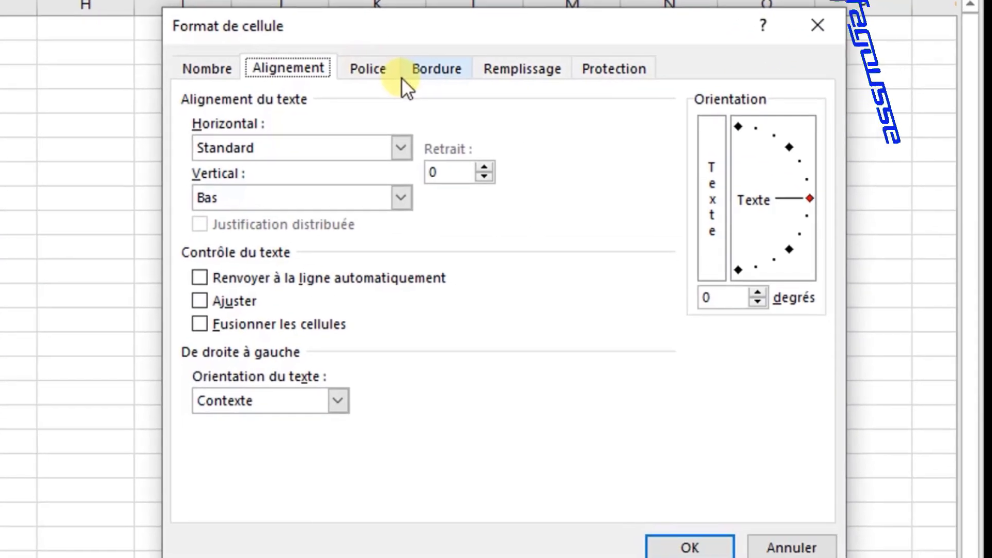
left_click(436, 69)
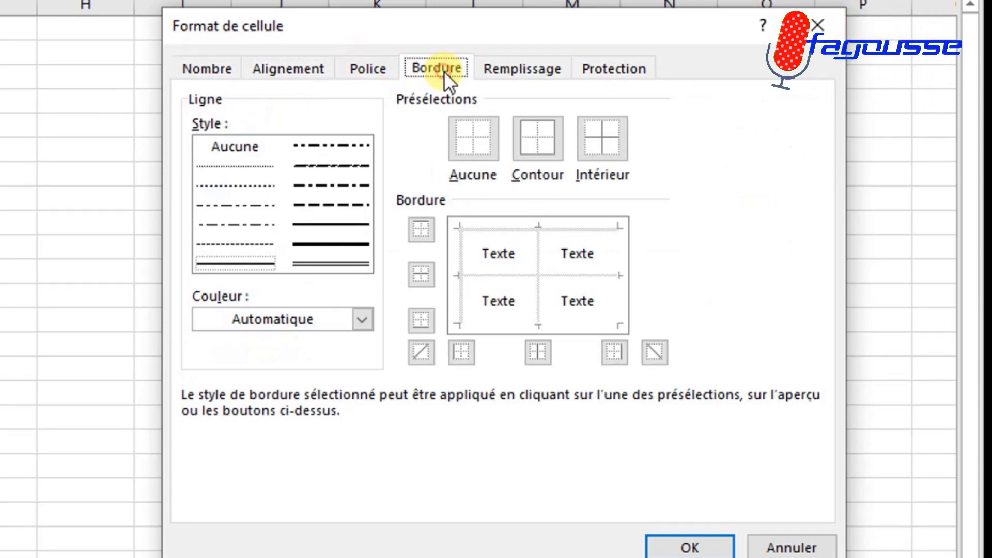
Apply a medium solid line to the outline and interior borders of the employee table
left_click(333, 166)
left_click(333, 193)
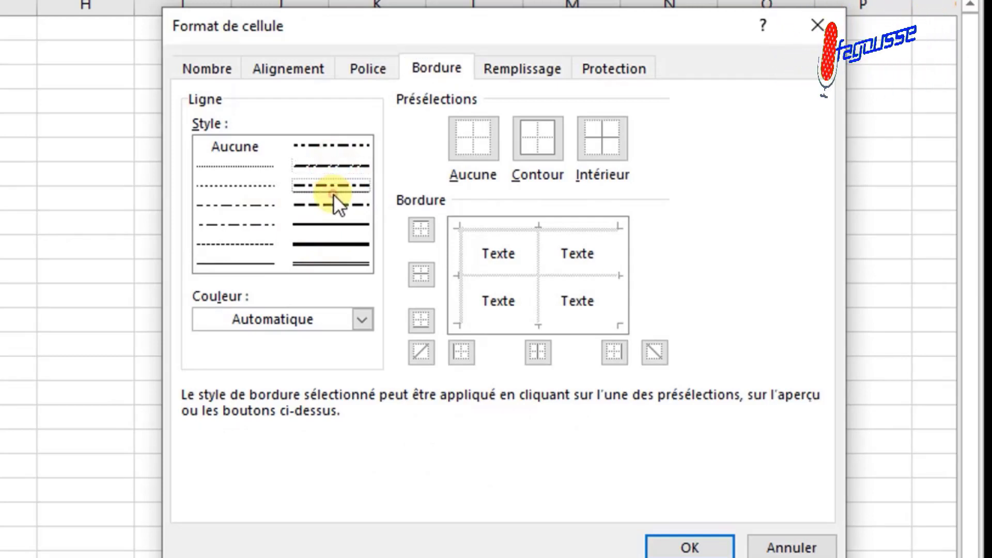
left_click(336, 206)
left_click(338, 225)
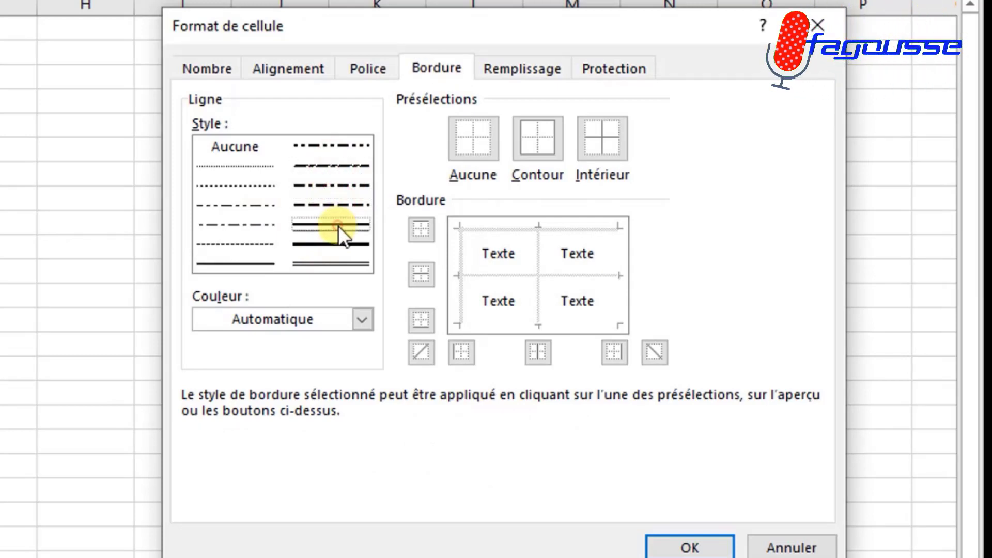
left_click(424, 232)
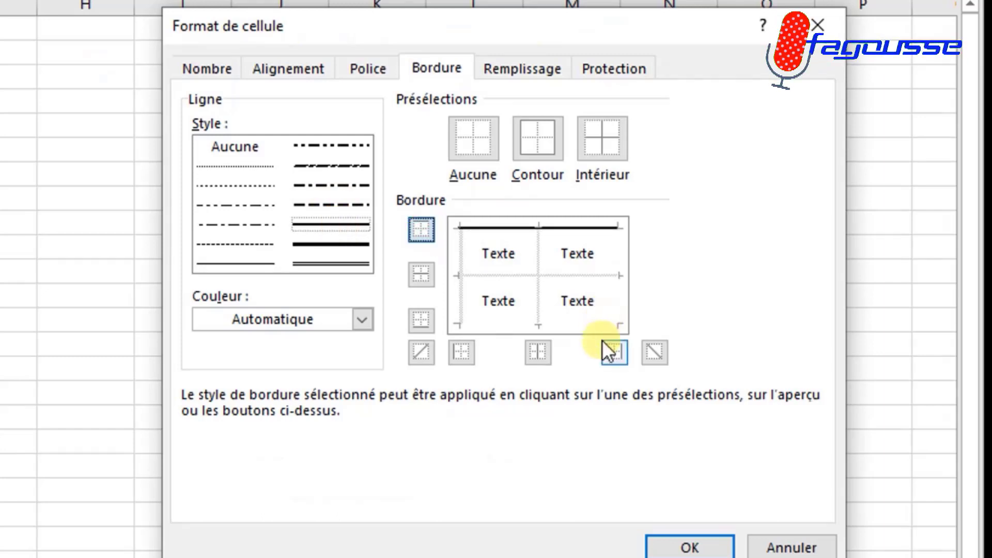
left_click(613, 352)
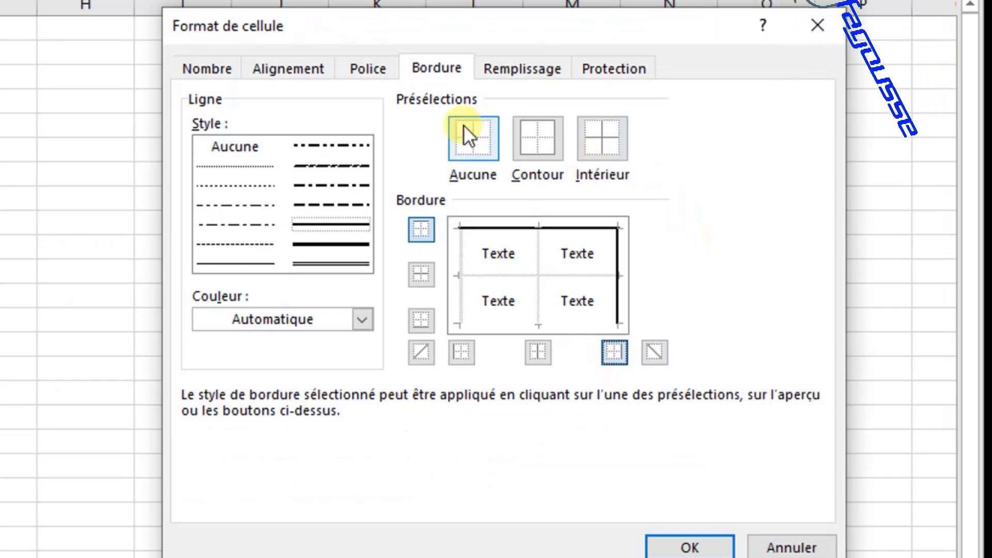
left_click(542, 148)
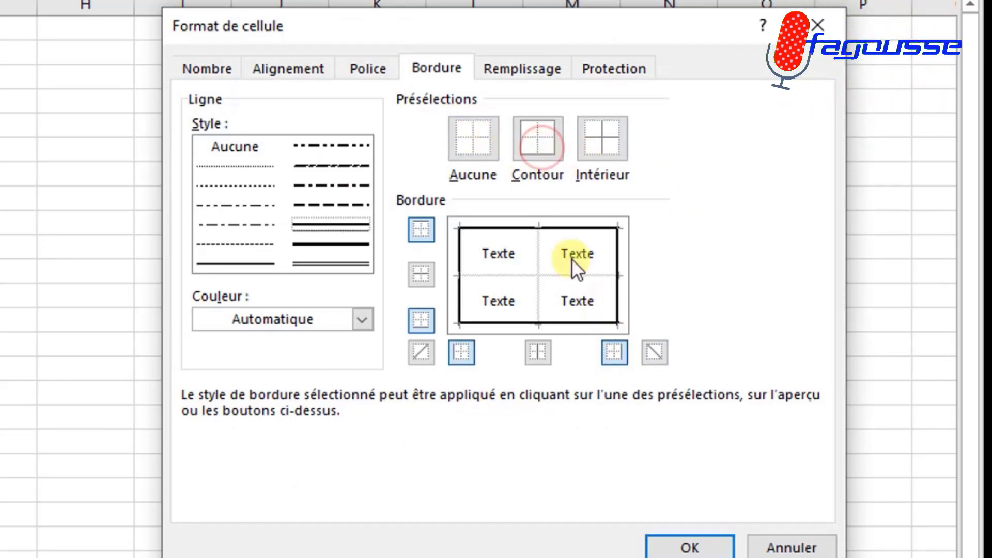
left_click(538, 352)
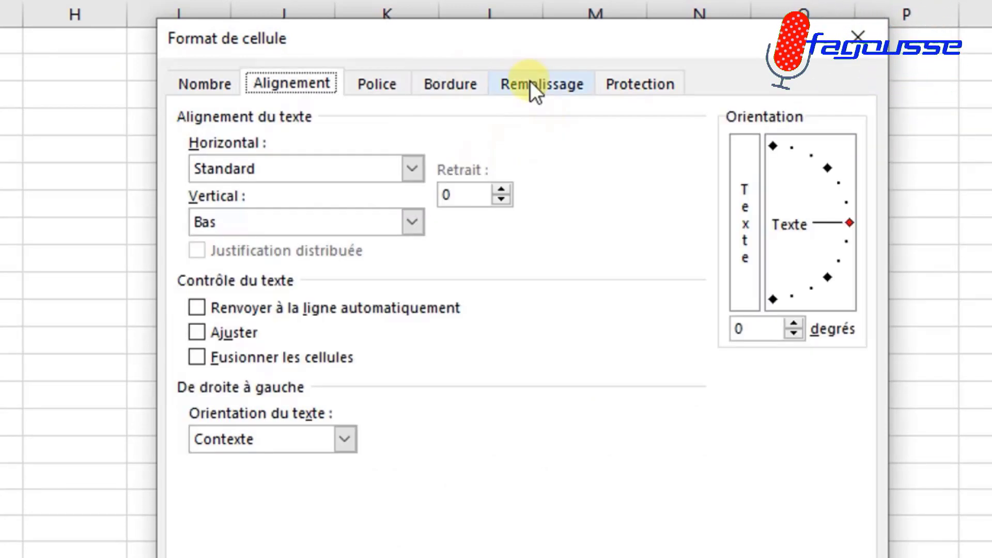
Change the table's border color to red for the outline and the interior vertical and horizontal lines
left_click(445, 80)
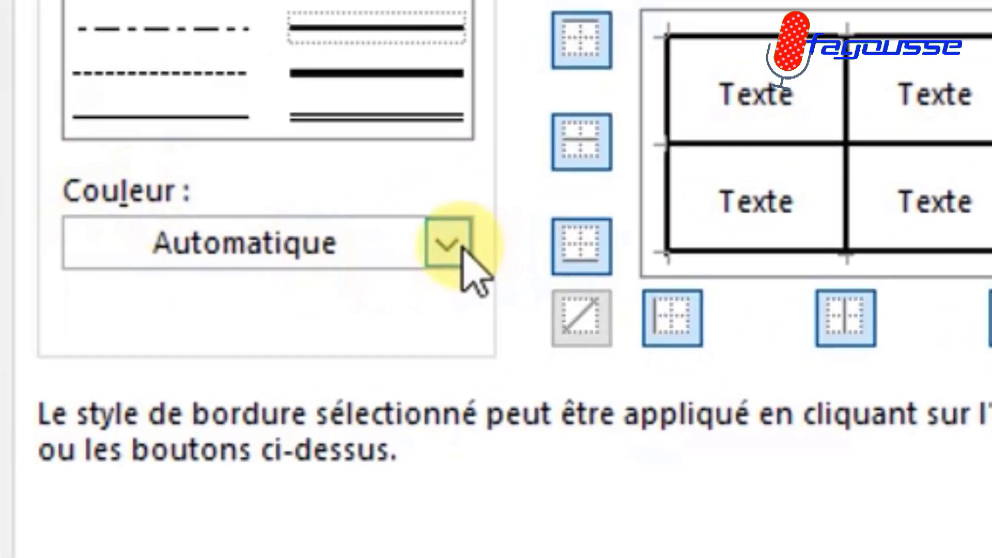
left_click(440, 259)
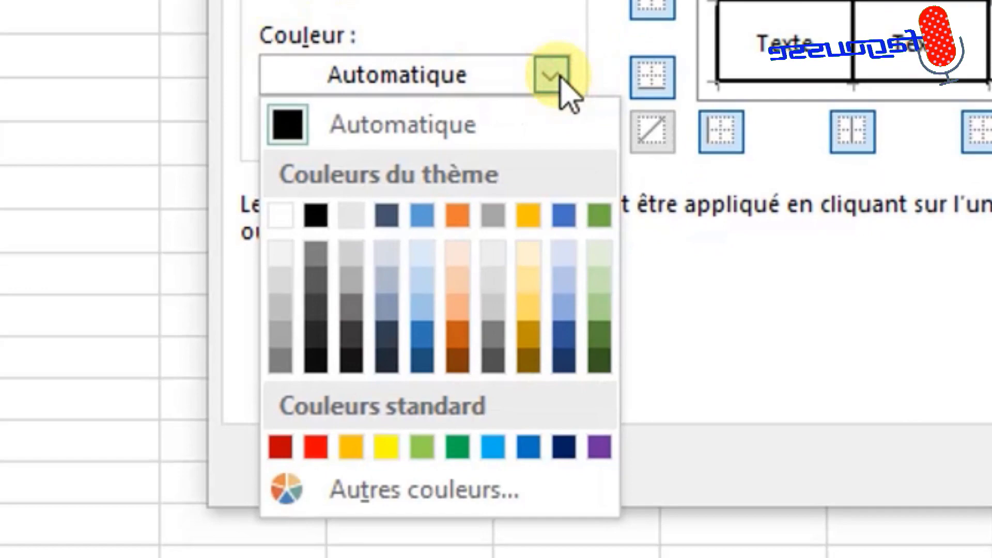
left_click(315, 447)
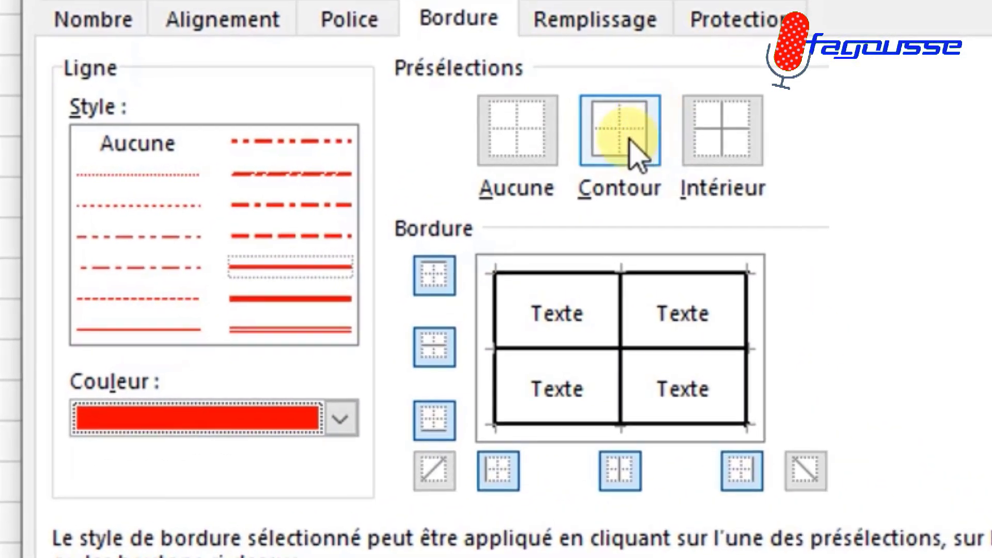
left_click(633, 153)
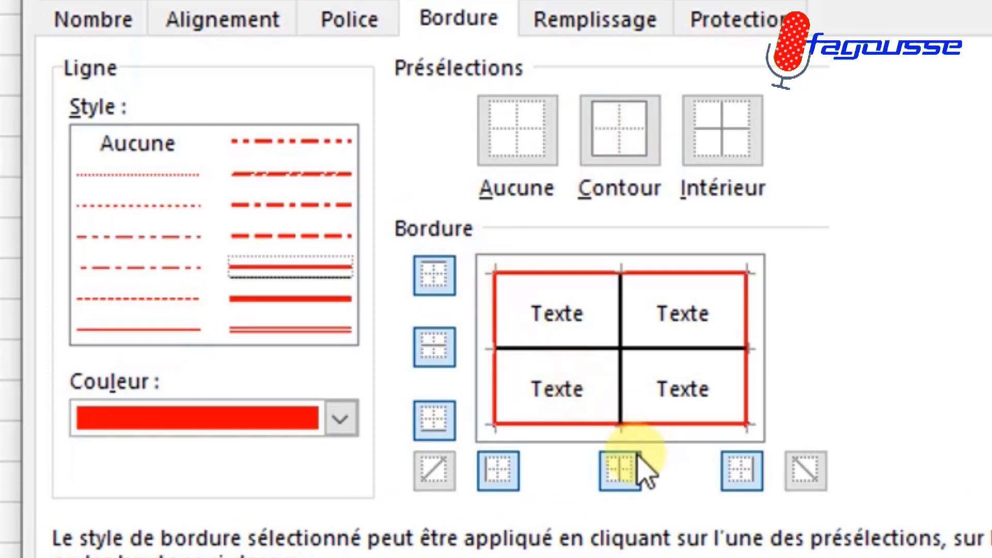
left_click(623, 470)
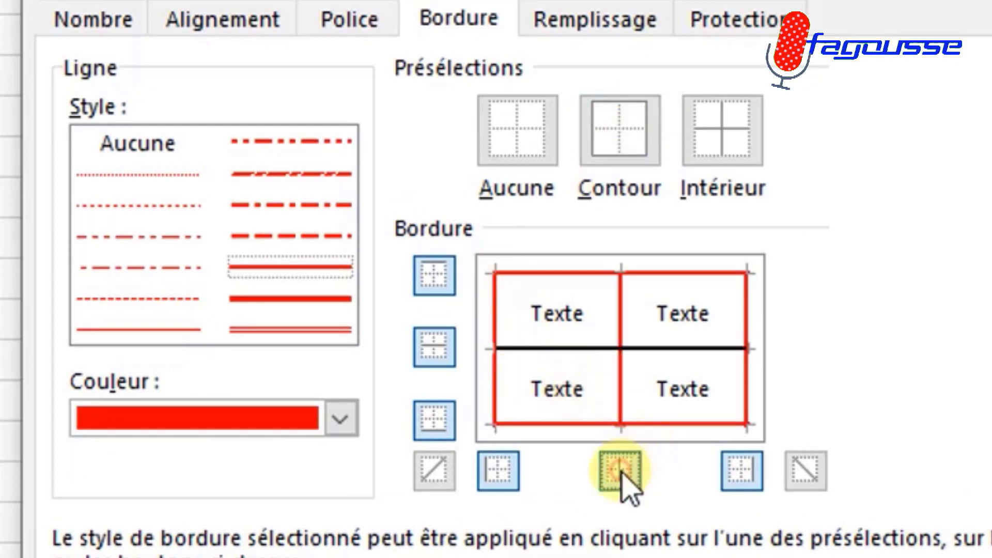
left_click(435, 351)
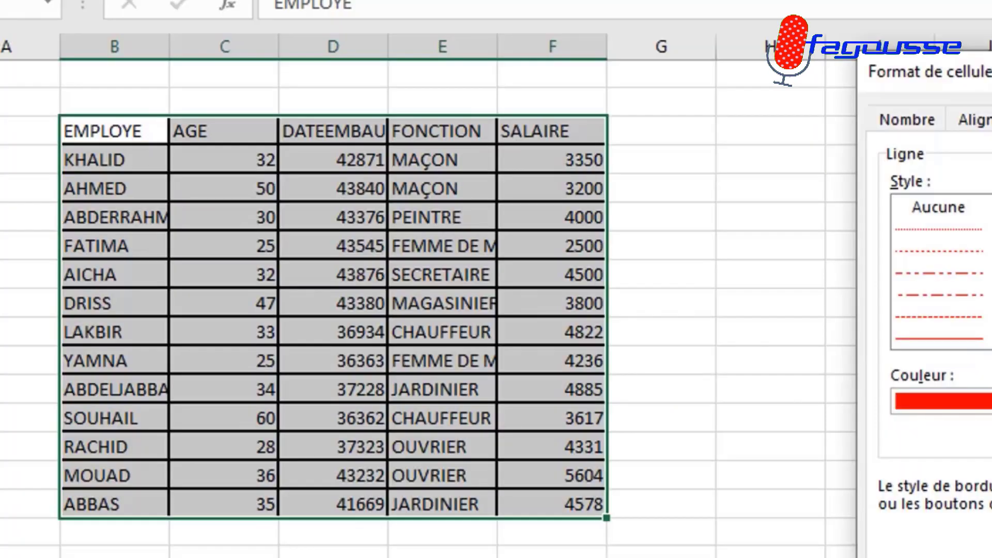
left_click(815, 474)
left_click(750, 414)
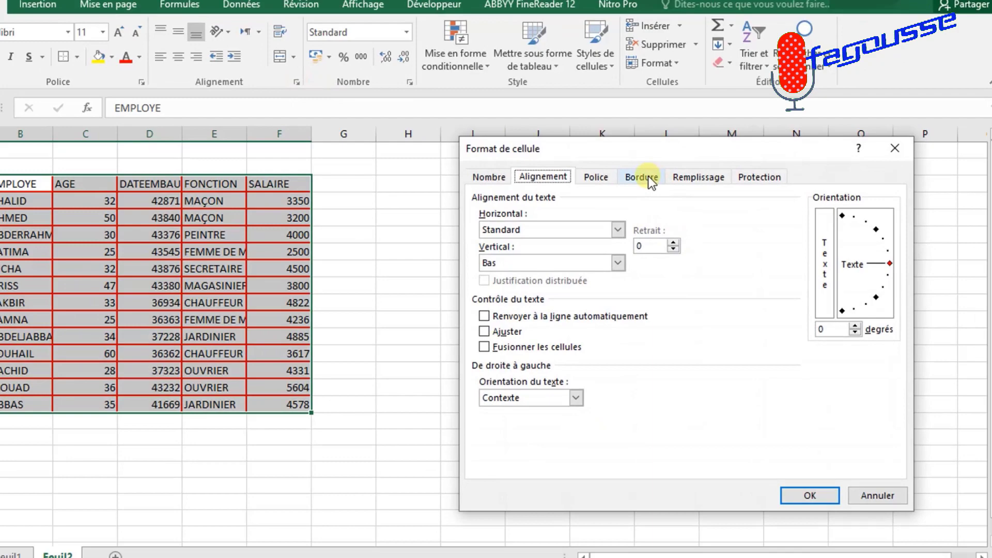
Remove all borders from the employee table with the Aucune preset
left_click(649, 176)
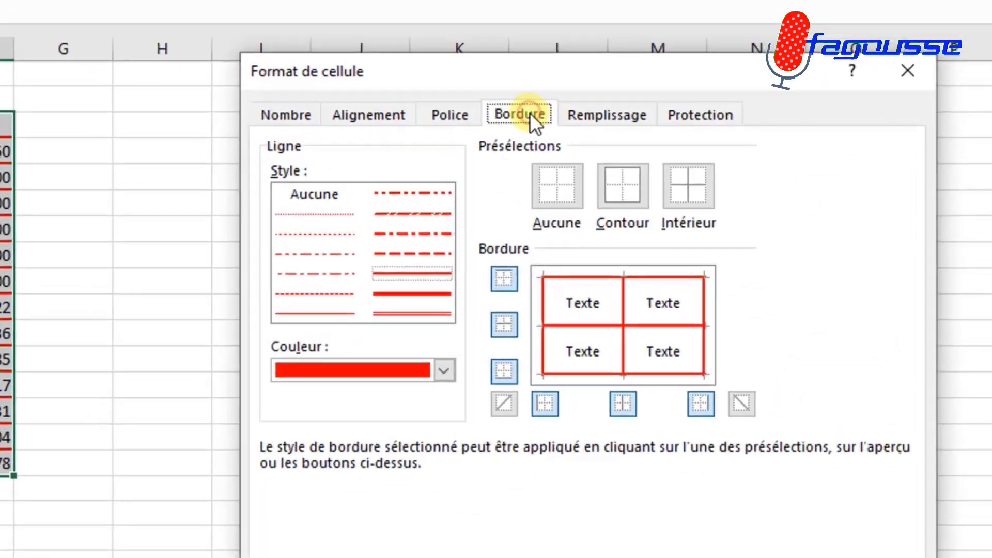
left_click(668, 216)
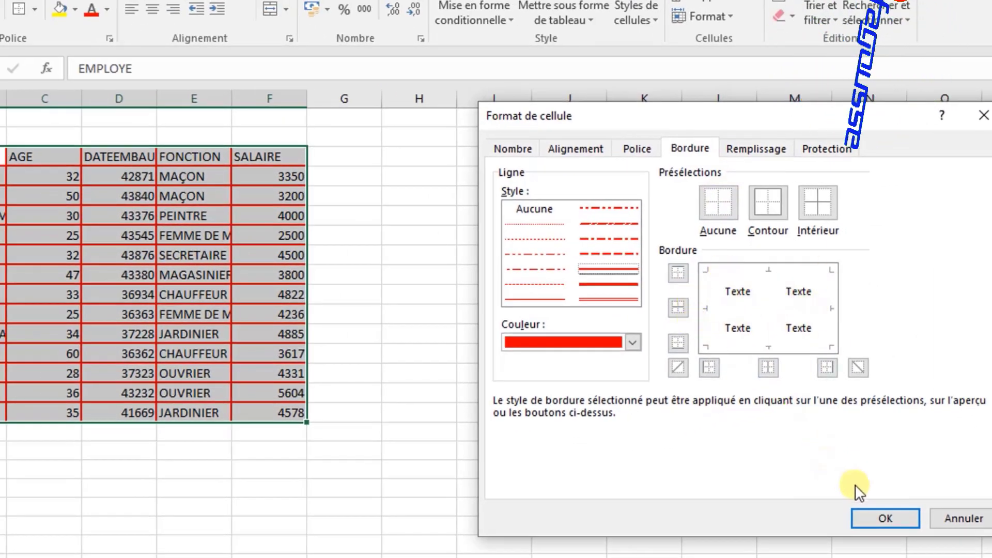
left_click(886, 518)
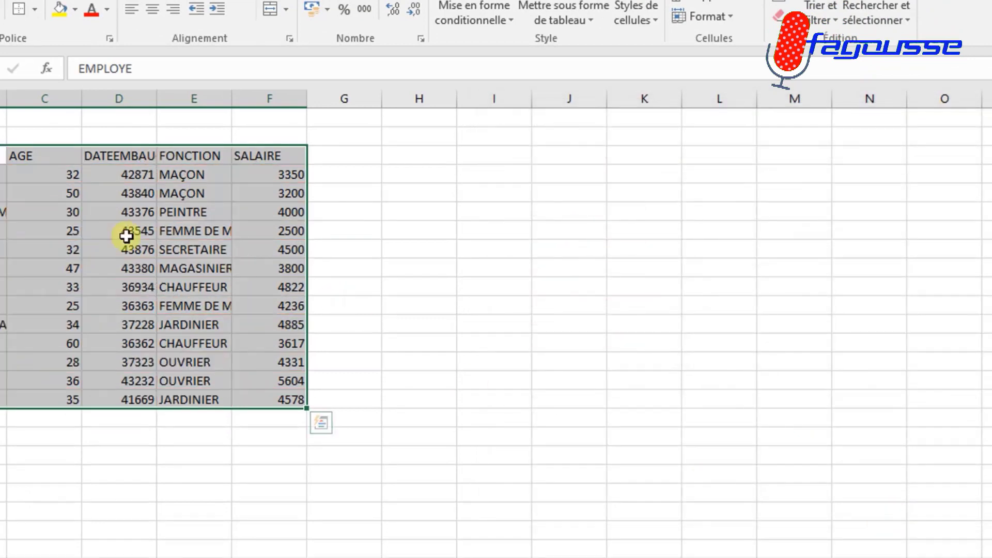
In cell B12 of the arithmetic operations table, enter the addition formula =B10+B11
left_click(243, 399)
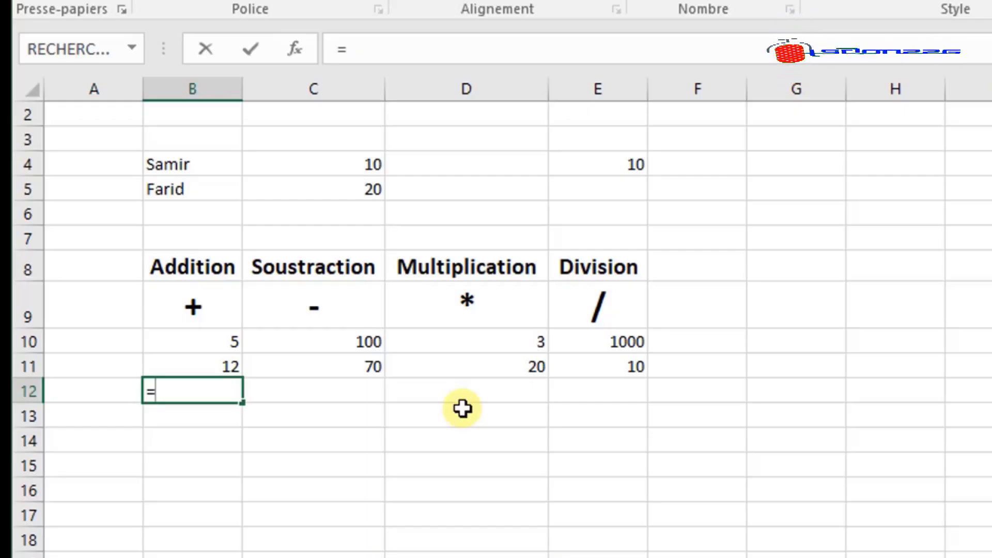
left_click(210, 340)
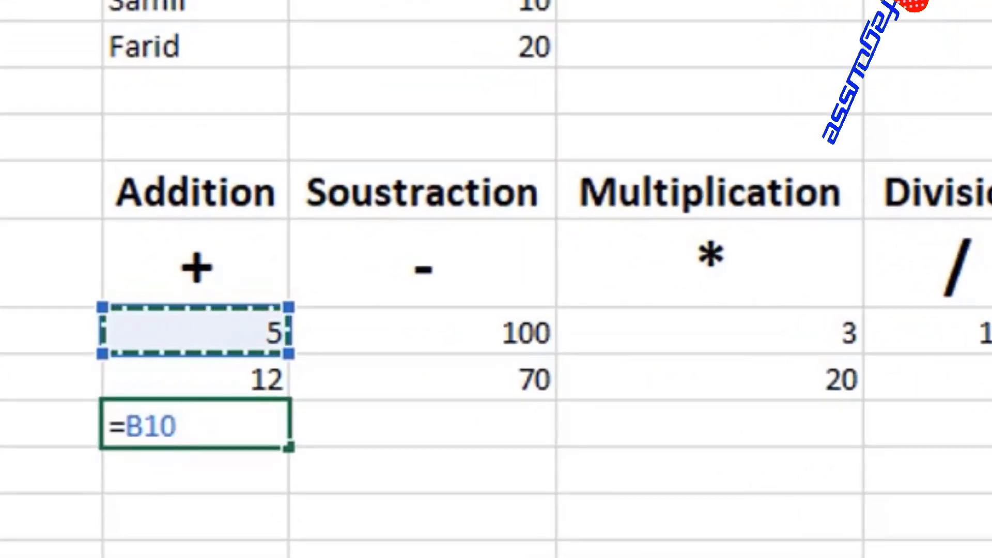
type("+")
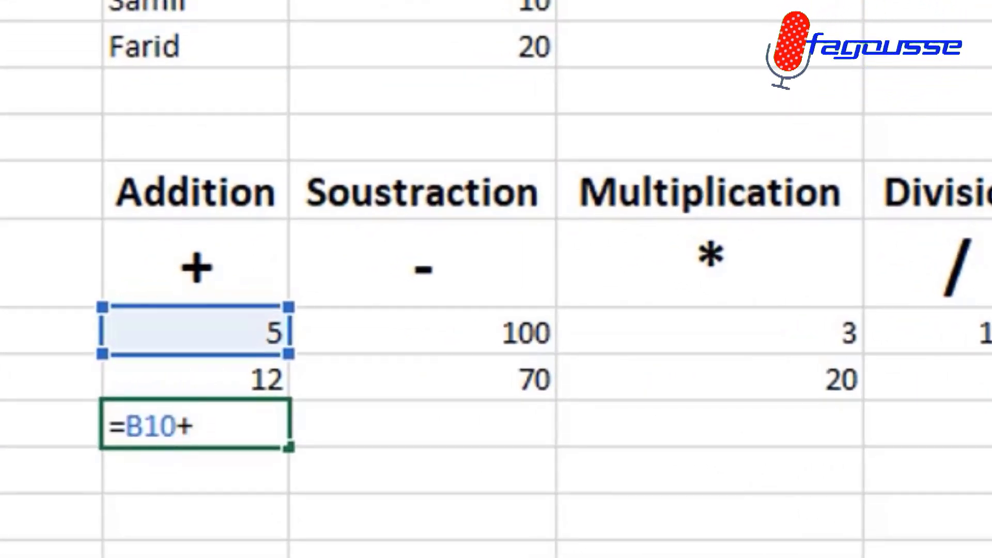
left_click(227, 380)
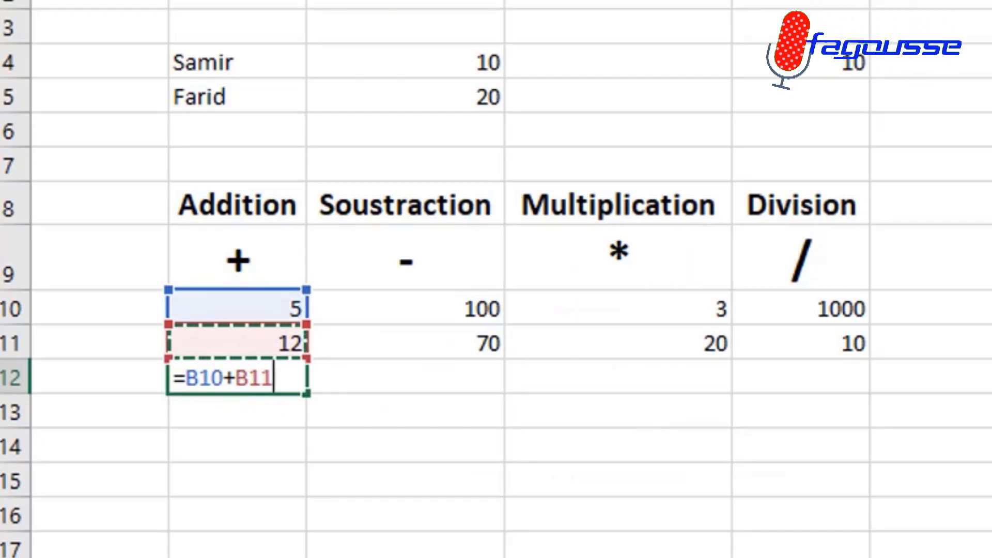
key("Return")
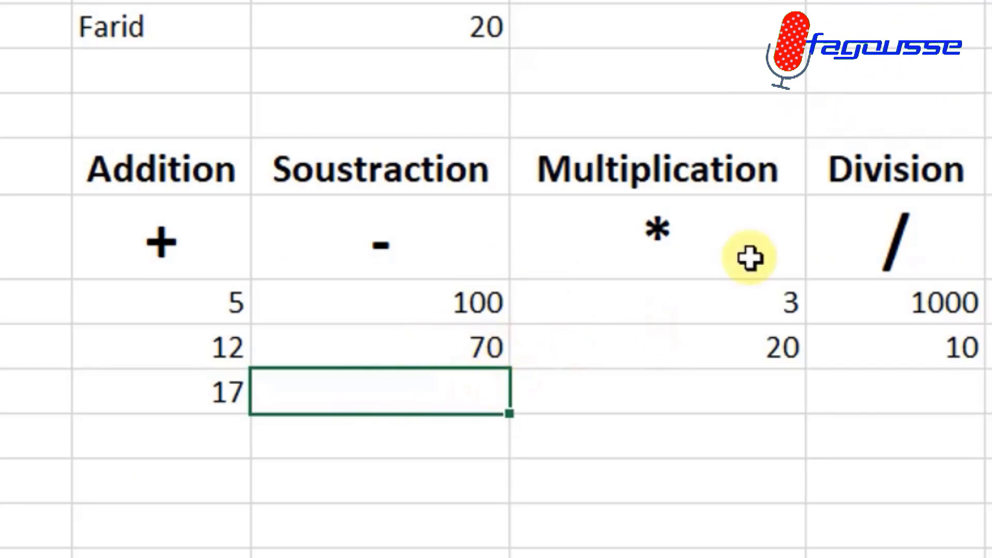
Enter the subtraction formula =C10-C11 in cell C12
type("=")
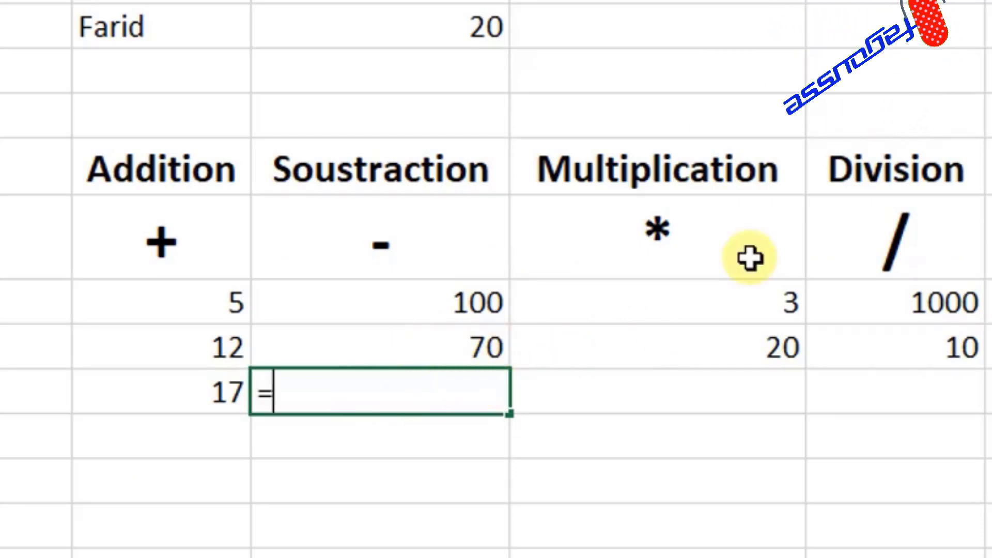
key("Up")
key("Up")
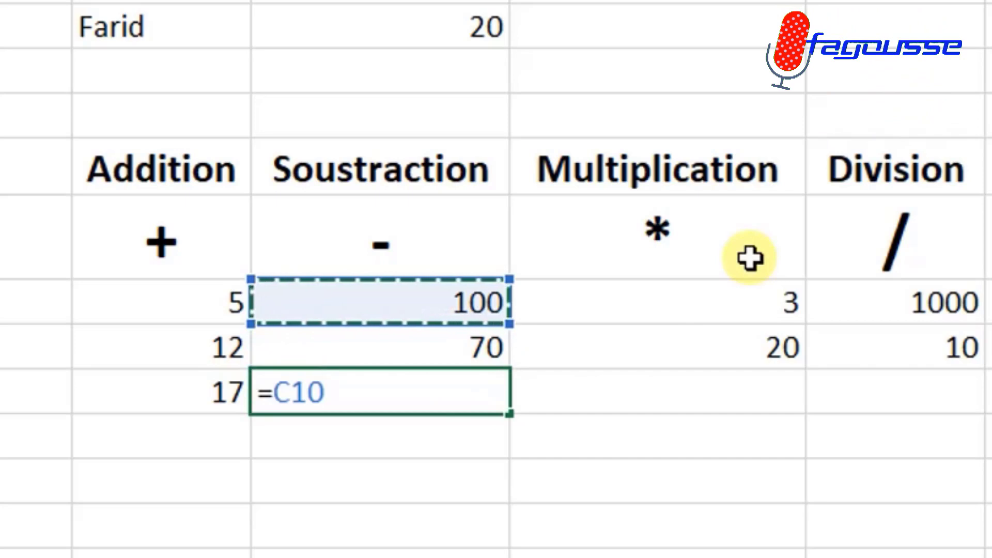
type("-")
key("Up")
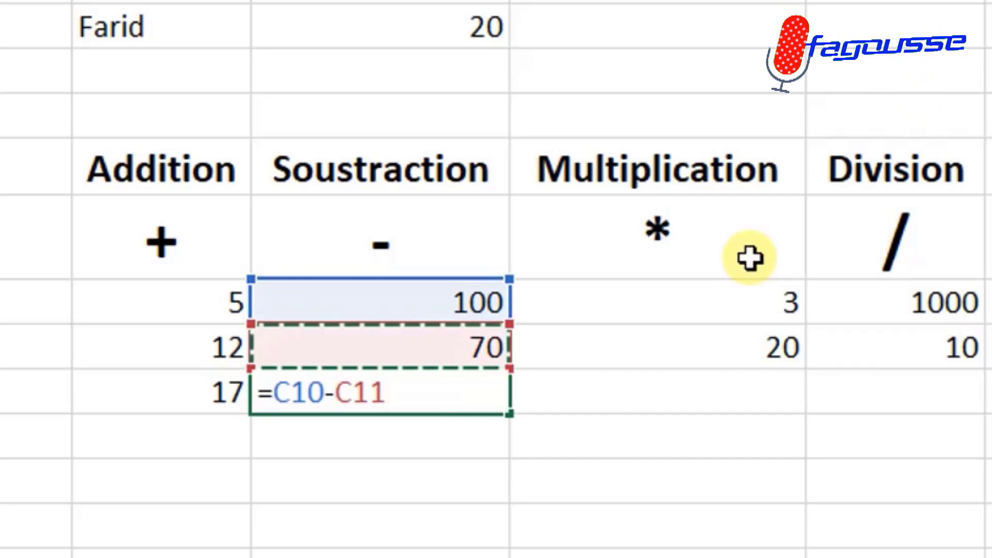
key("Return")
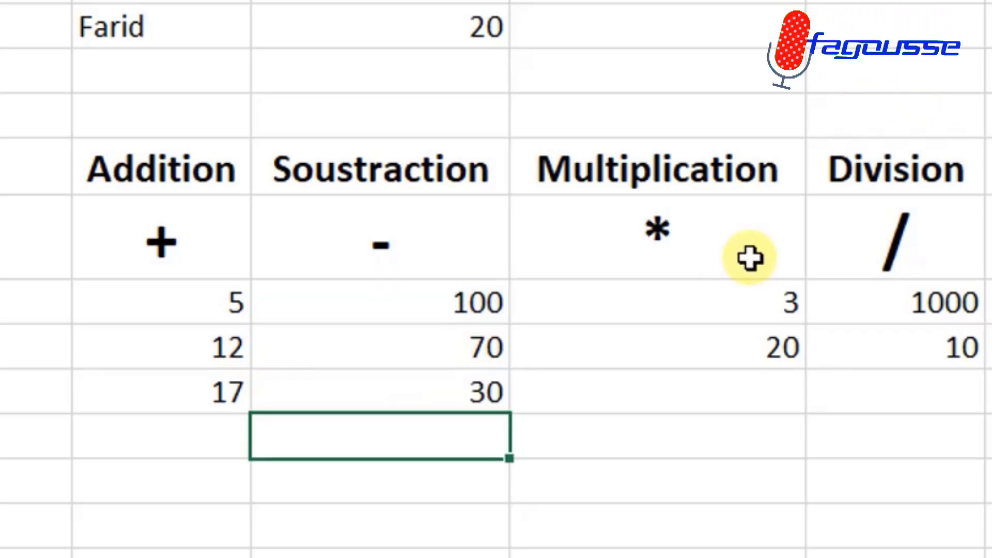
Enter the multiplication formula =D10*D11 in cell D12 of the arithmetic operations table
key("Up")
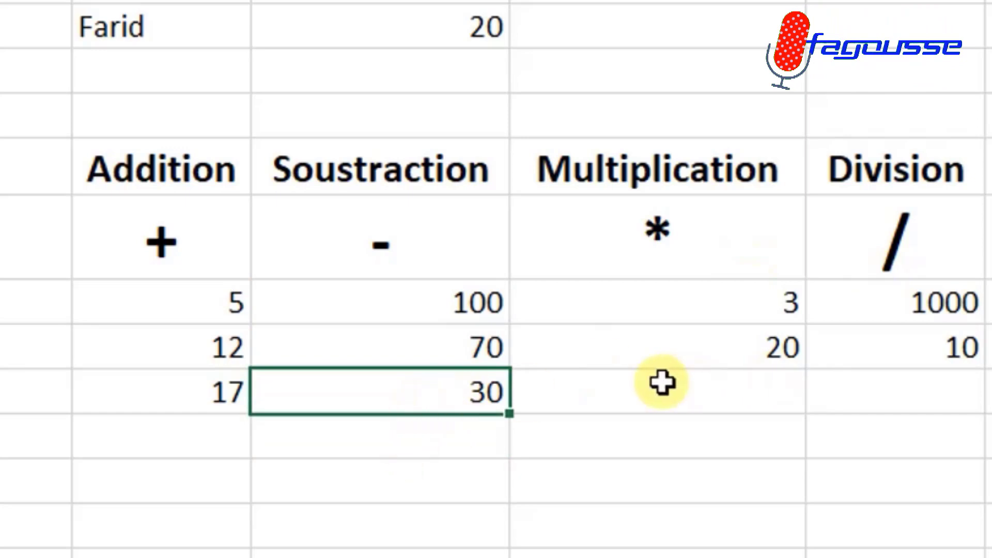
key("Right")
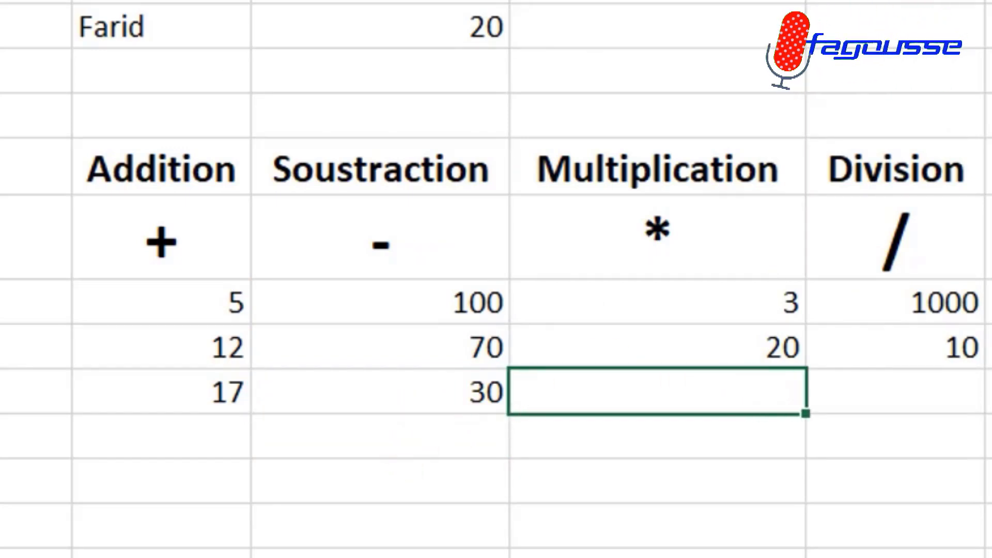
key("Left")
key("Right")
type("=")
key("Up")
key("Up")
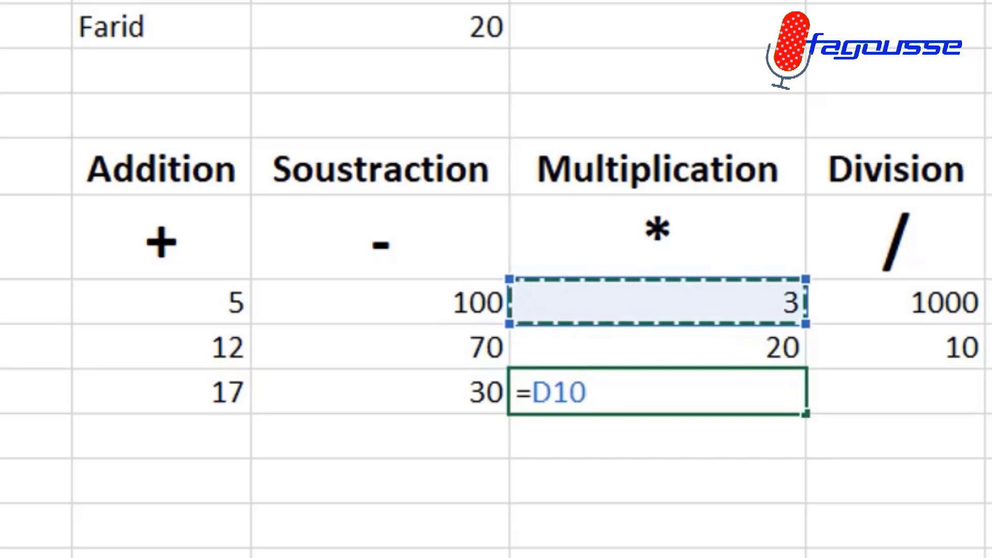
type("*")
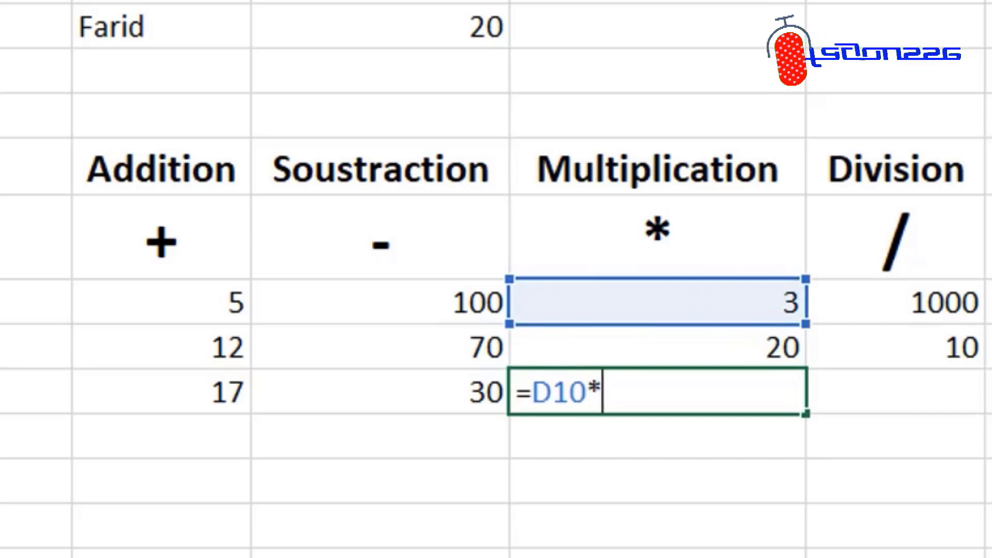
key("Down")
key("Up")
key("Up")
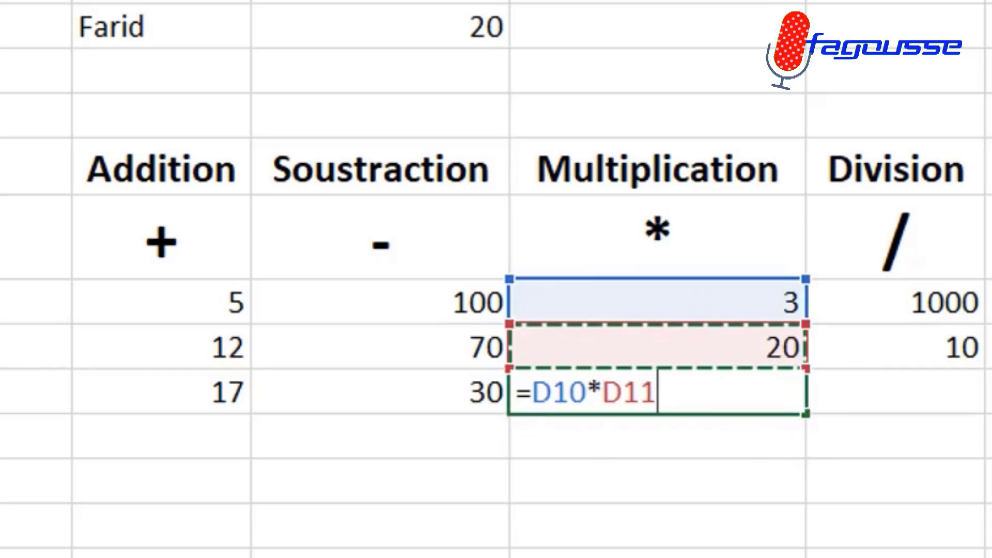
key("Return")
Enter the division formula +E10/E11 in cell E12 of the arithmetic operations table
key("Up")
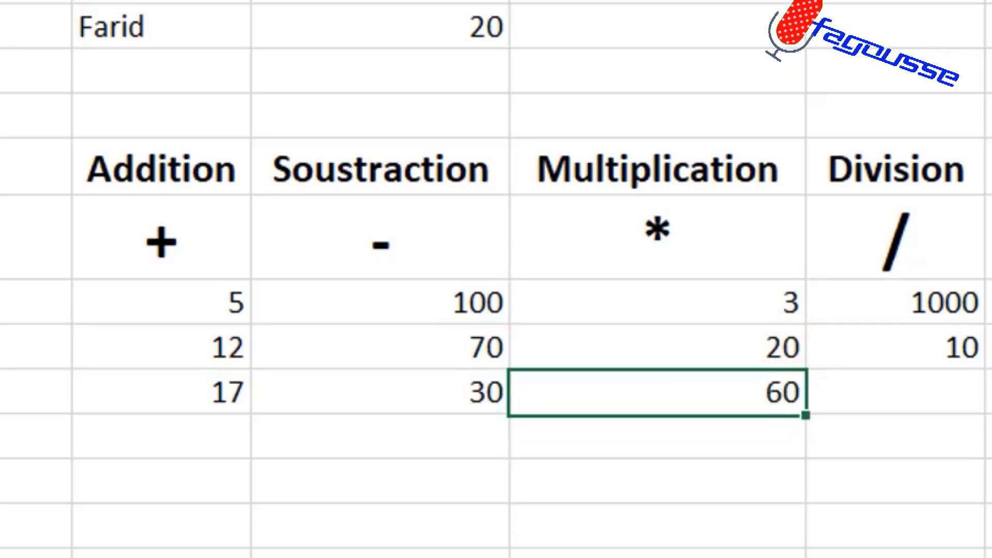
key("Right")
type("+")
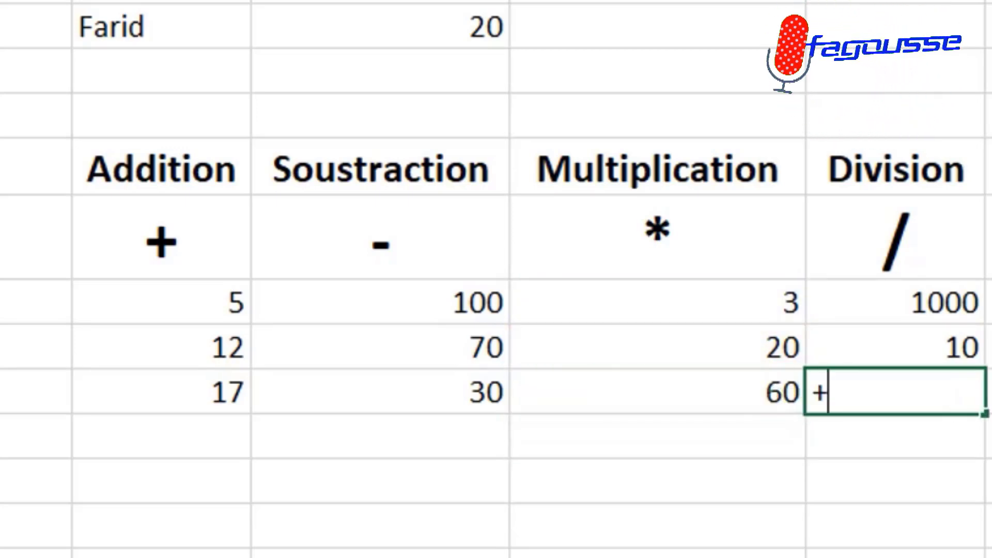
key("Up")
key("Up")
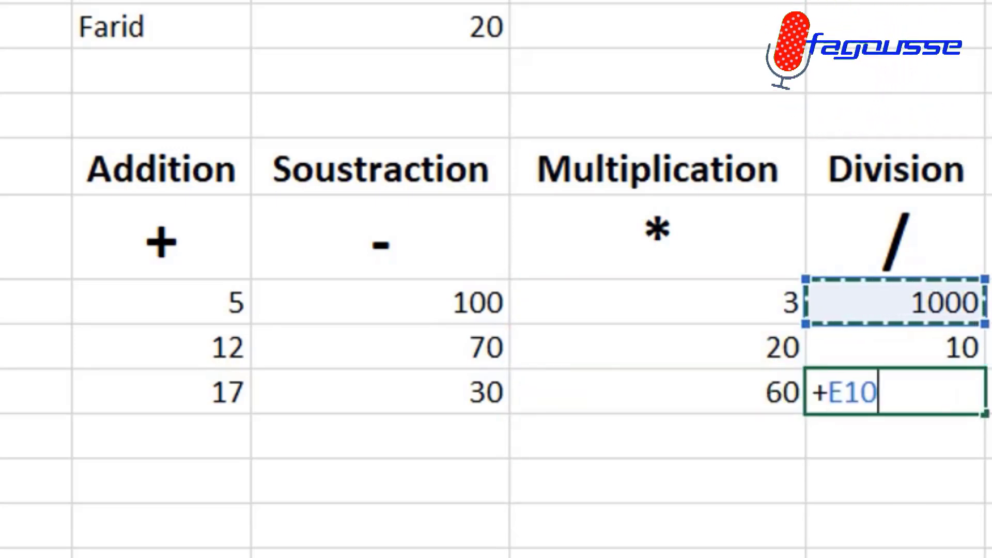
type("/")
key("Down")
key("Up")
key("Up")
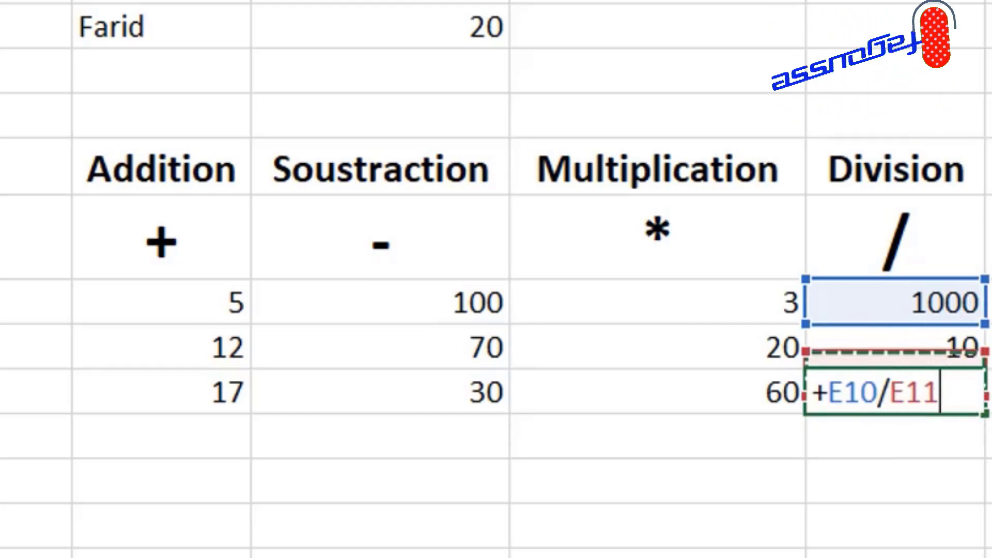
key("Return")
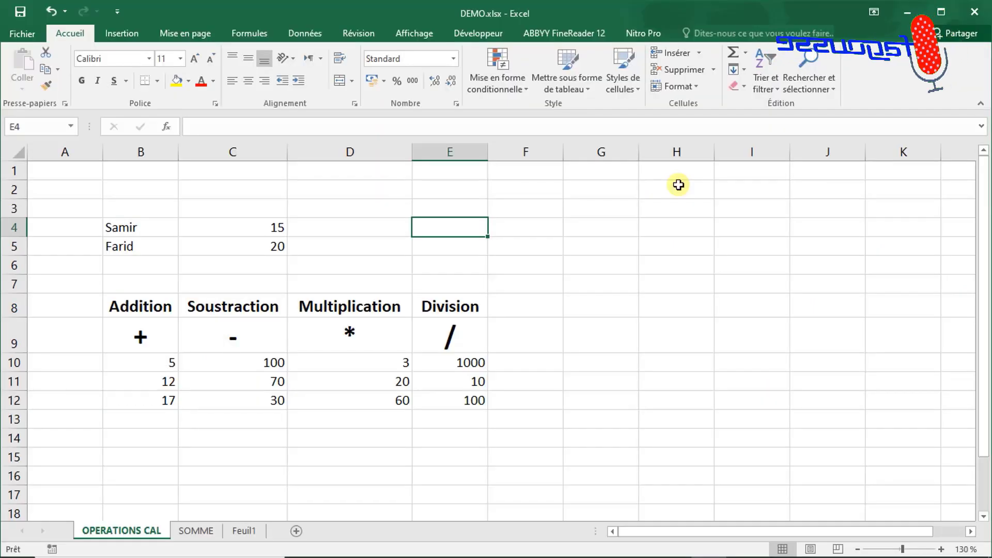
Enter the reference formula =C4 in cell E4
type("=")
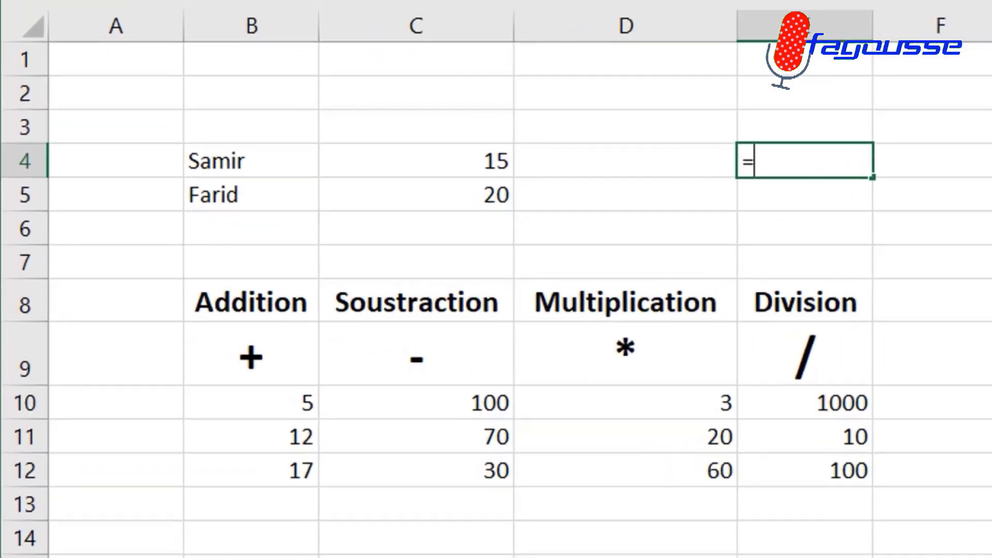
type("c")
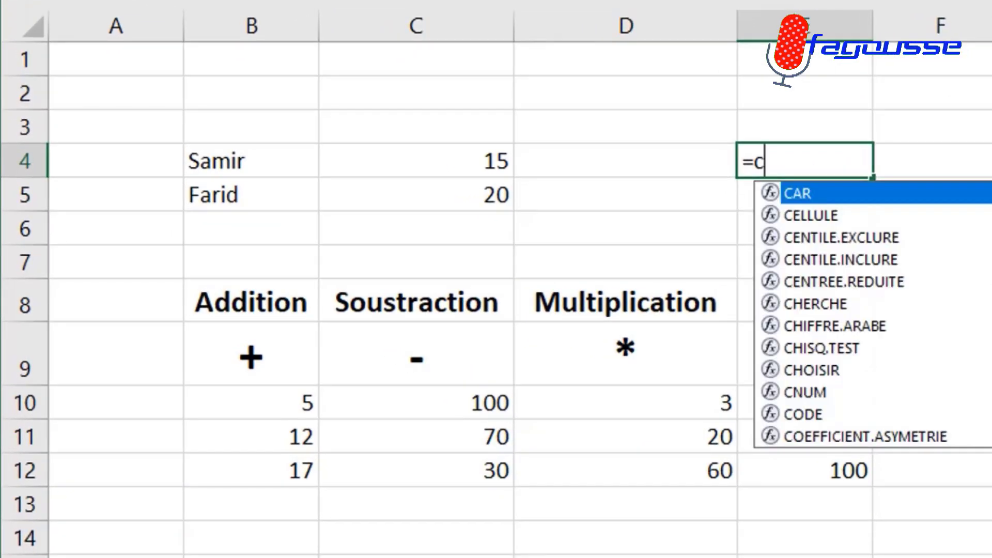
type("4")
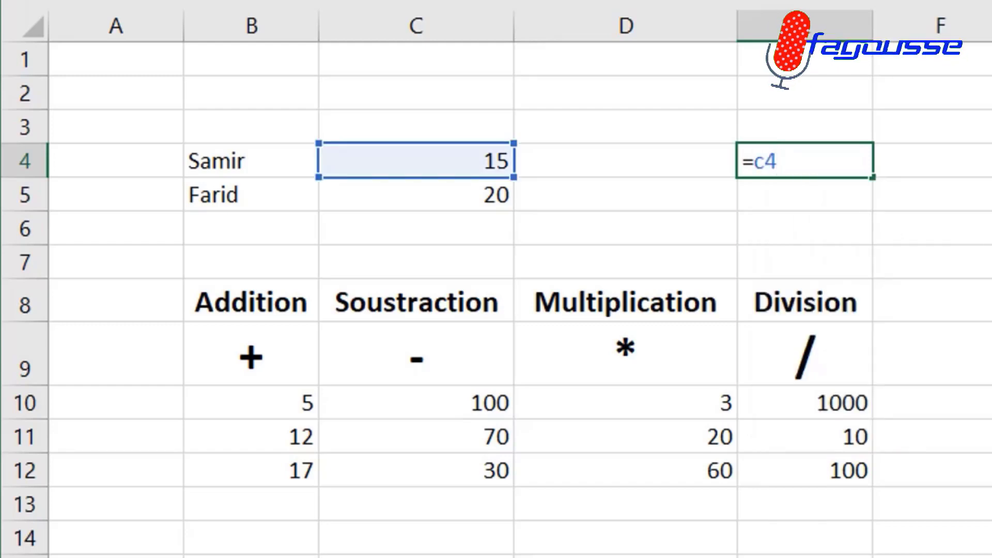
key("Return")
Test the reference in E4 by entering 300, 0 and finally 15 in cell C4
left_click(416, 162)
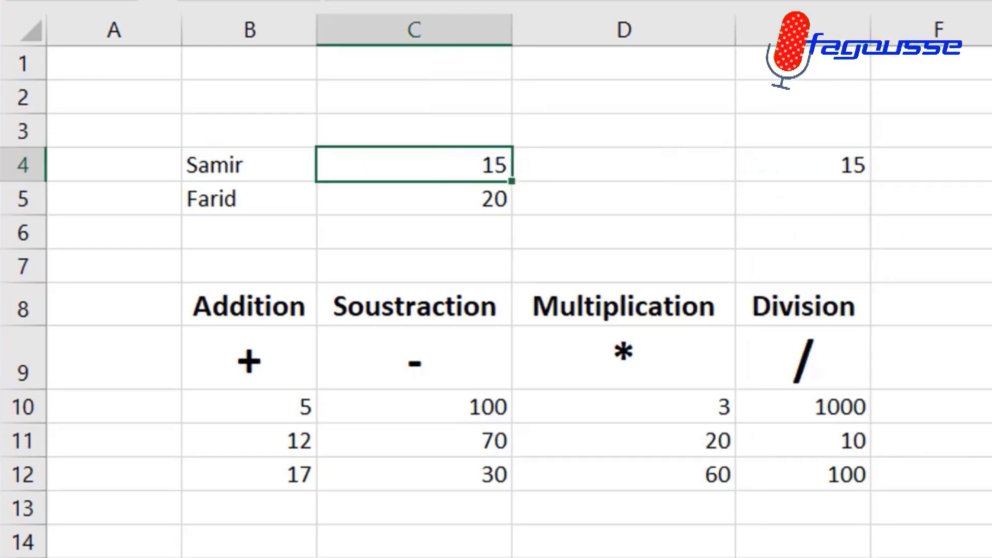
type("300")
key("Return")
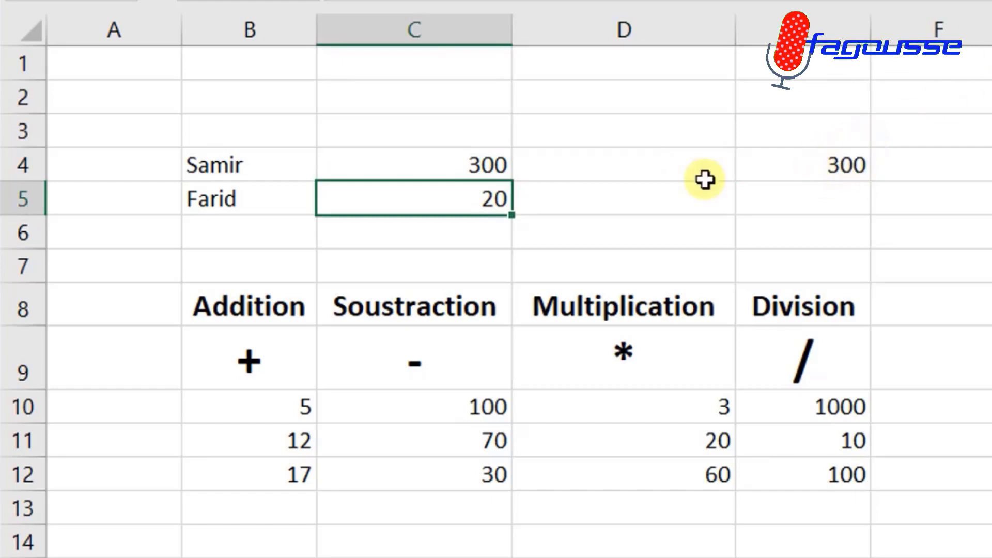
left_click(462, 163)
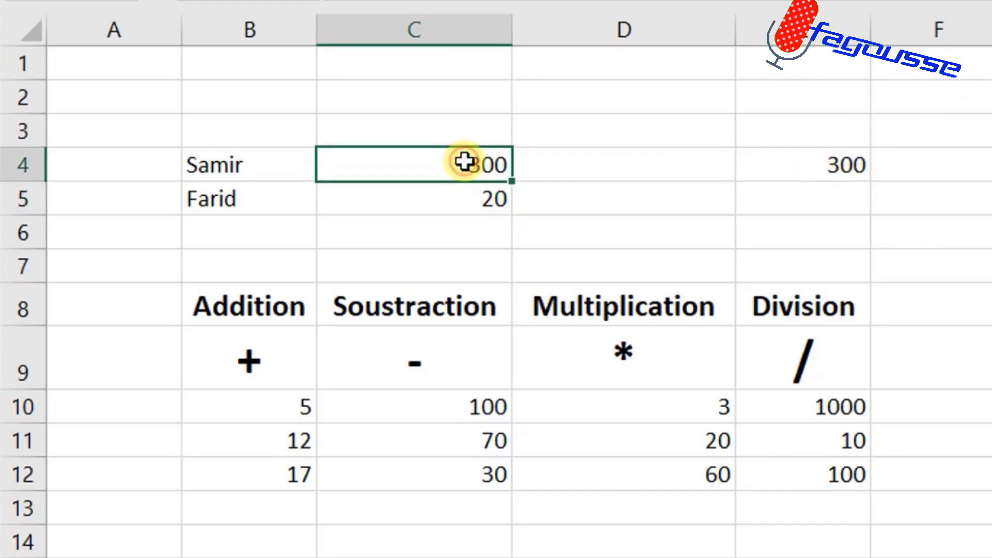
type("0")
key("Return")
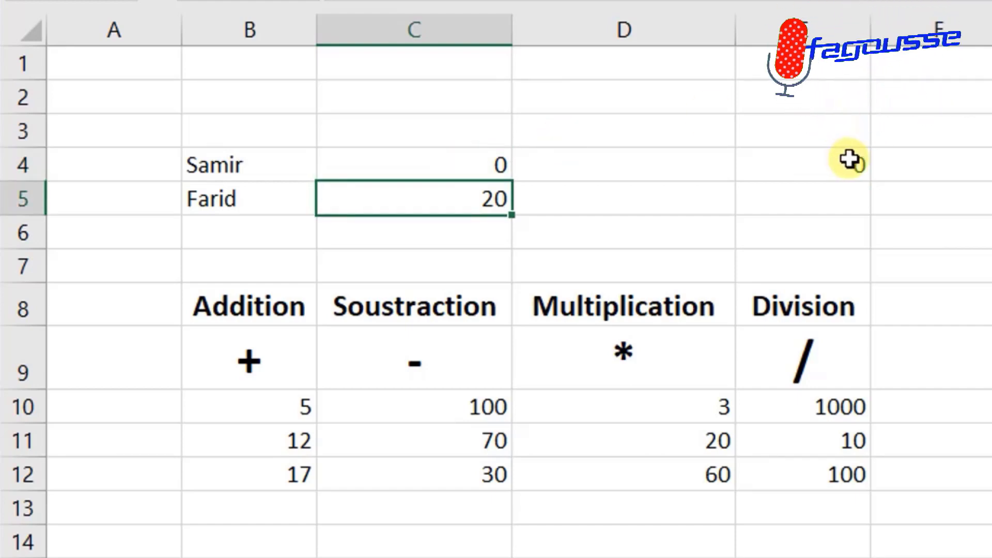
left_click(483, 168)
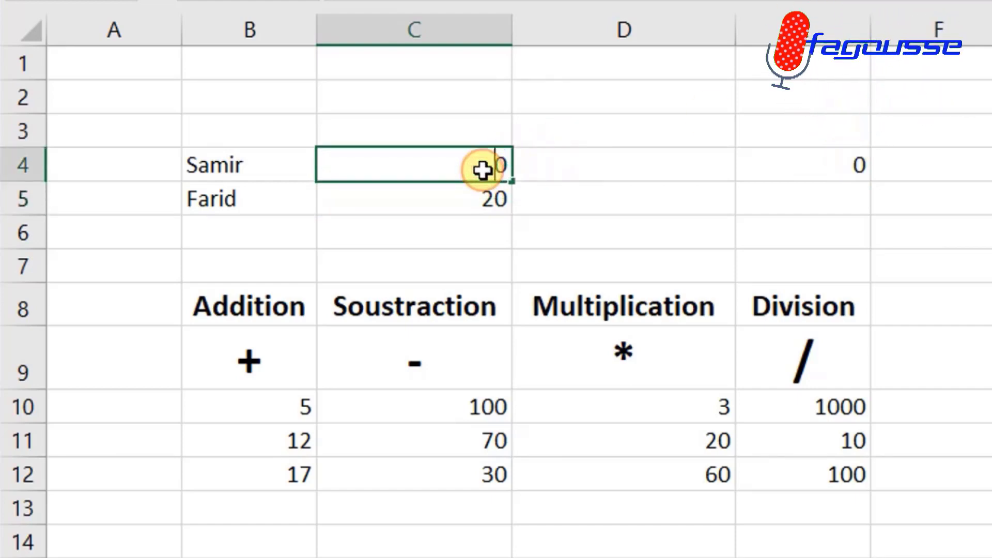
type("15")
key("Return")
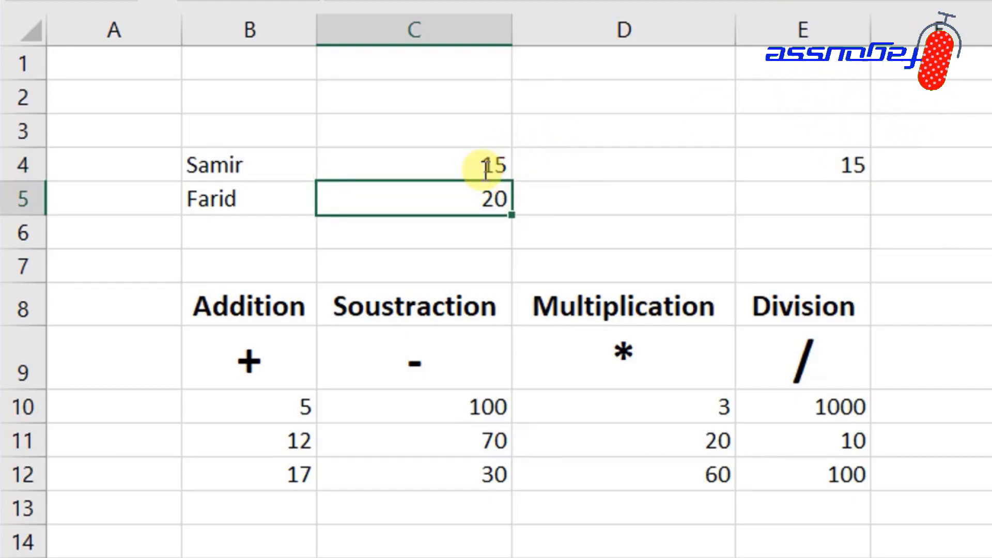
Replace the formula in cell E4 with =C4+20
key("Up")
key("Up")
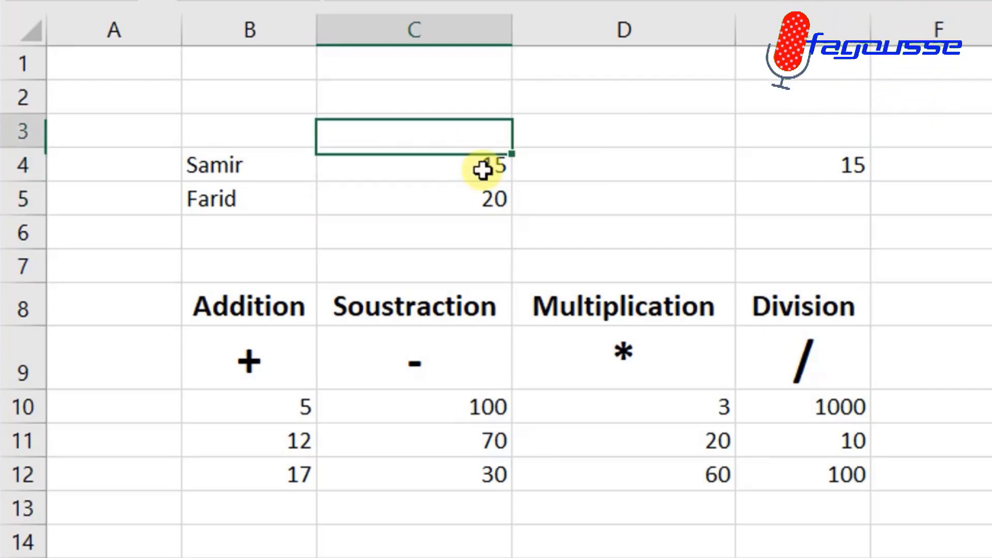
key("Down")
key("Right")
key("Right")
key("Right")
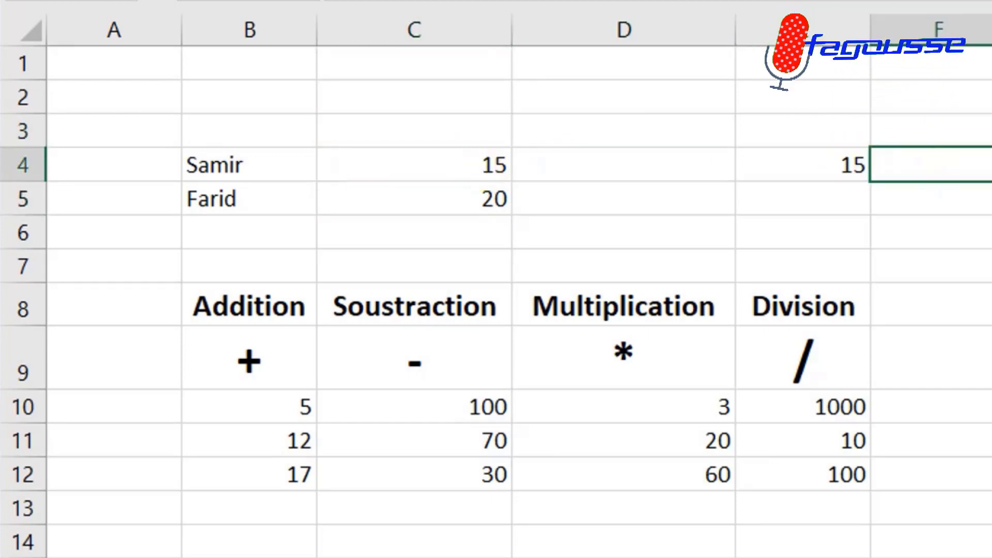
key("Left")
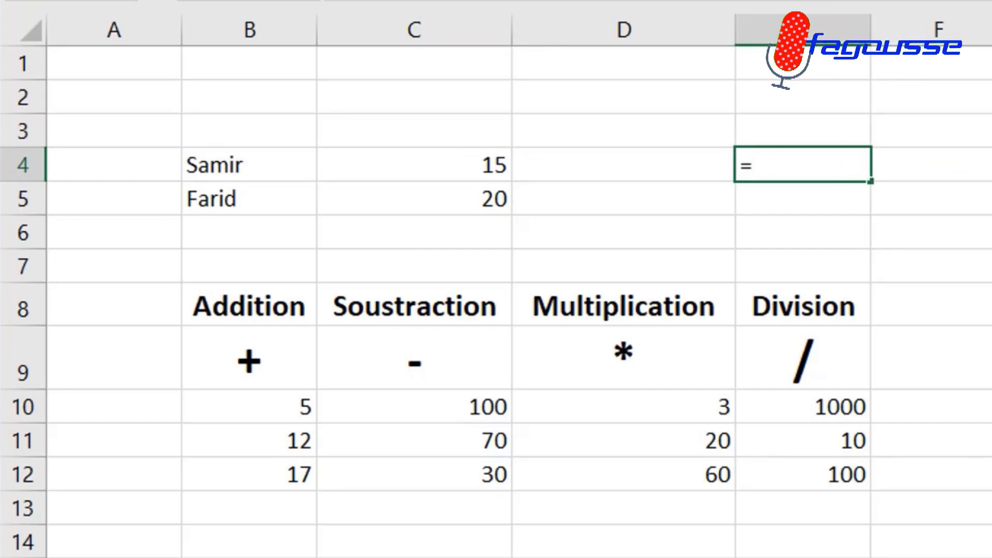
type("=c4+20")
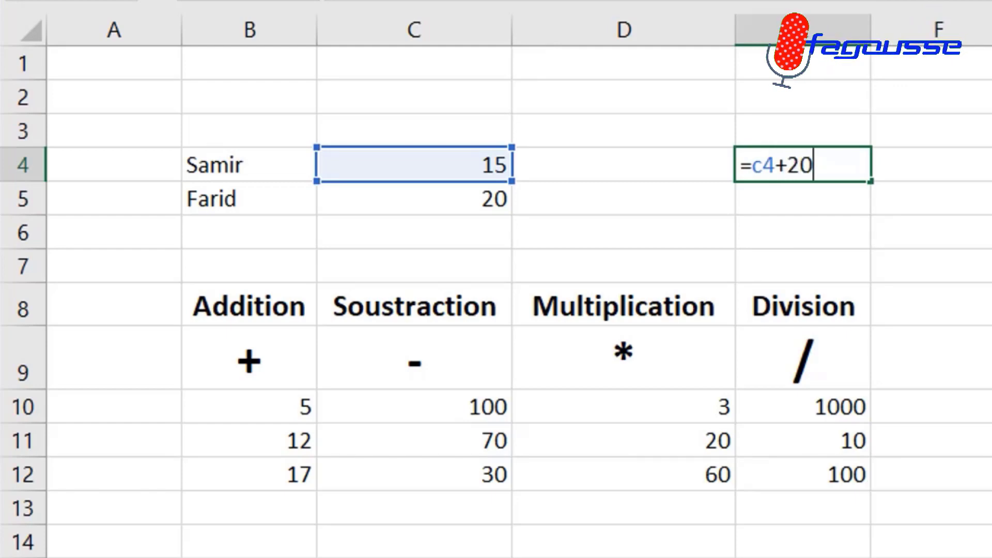
key("Return")
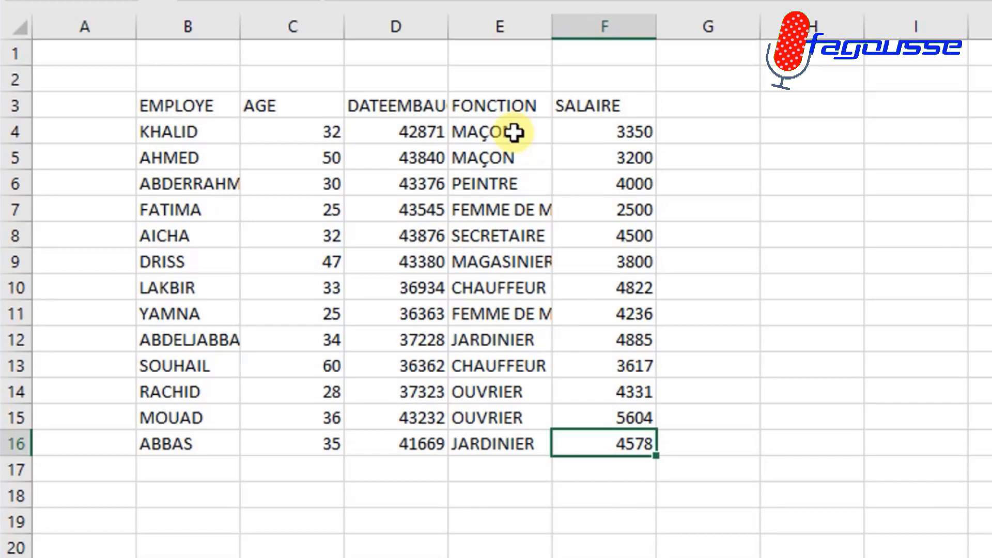
Insert an automatic sum of the SALAIRE column, =SOMME(F4:F16), in cell F17 of the employee table
key("Down")
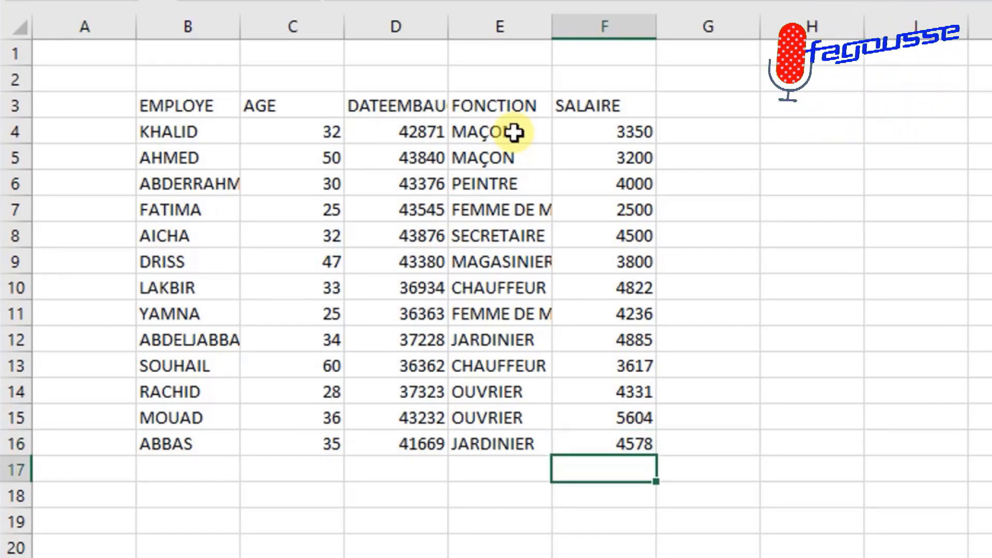
key("alt+equal")
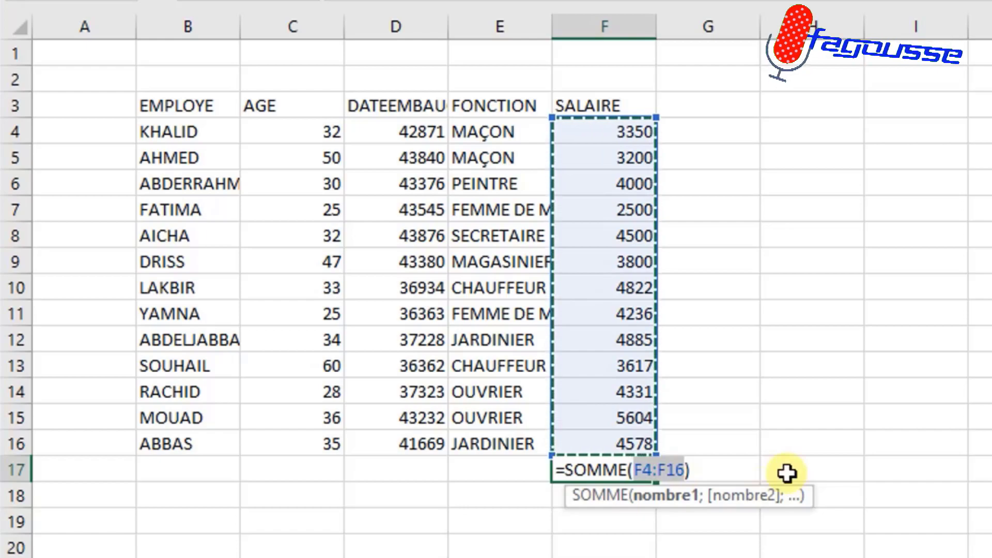
left_click(749, 452)
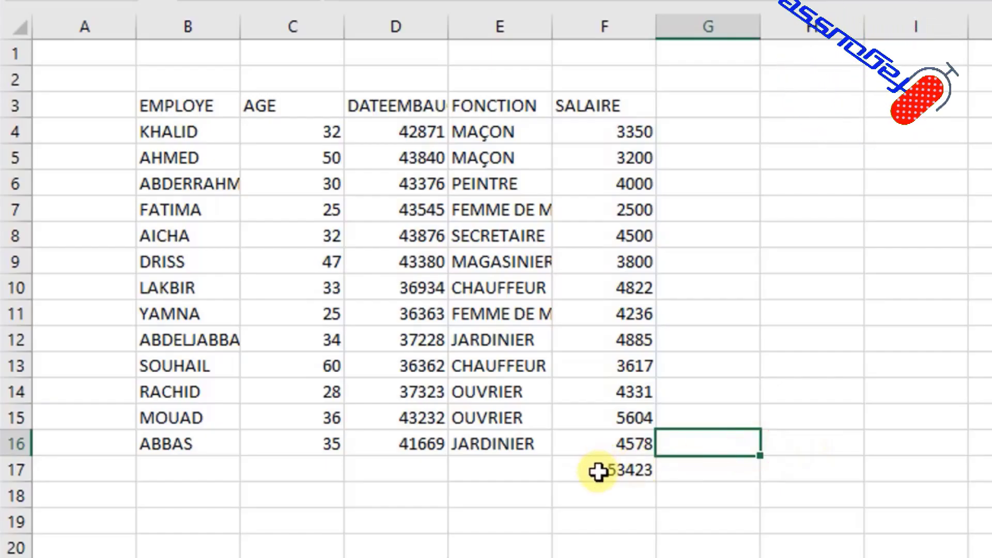
Try ending the range of the SOMME formula in F17 at F10 and F11, and restore it to F4:F16
left_click(600, 472)
double_click(600, 471)
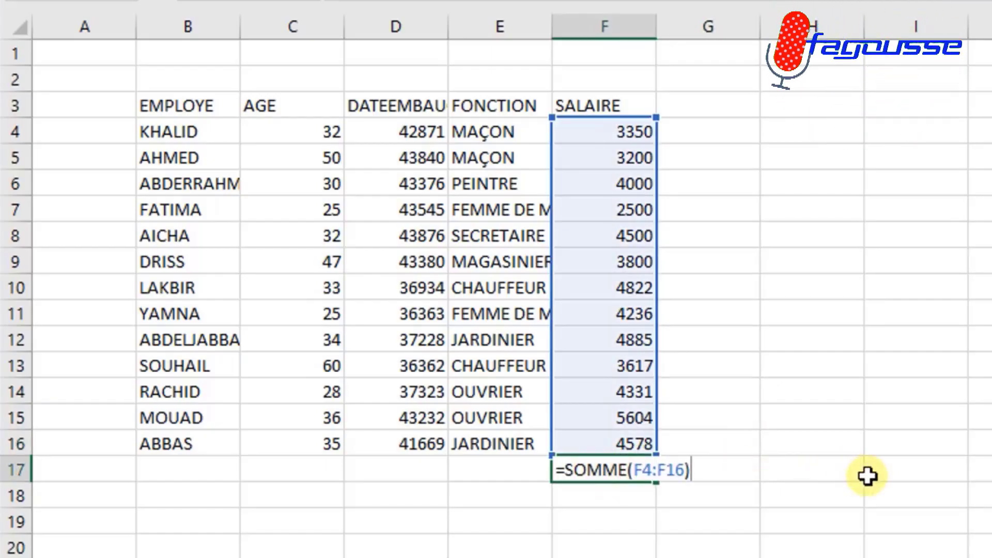
key("Left")
key("Left")
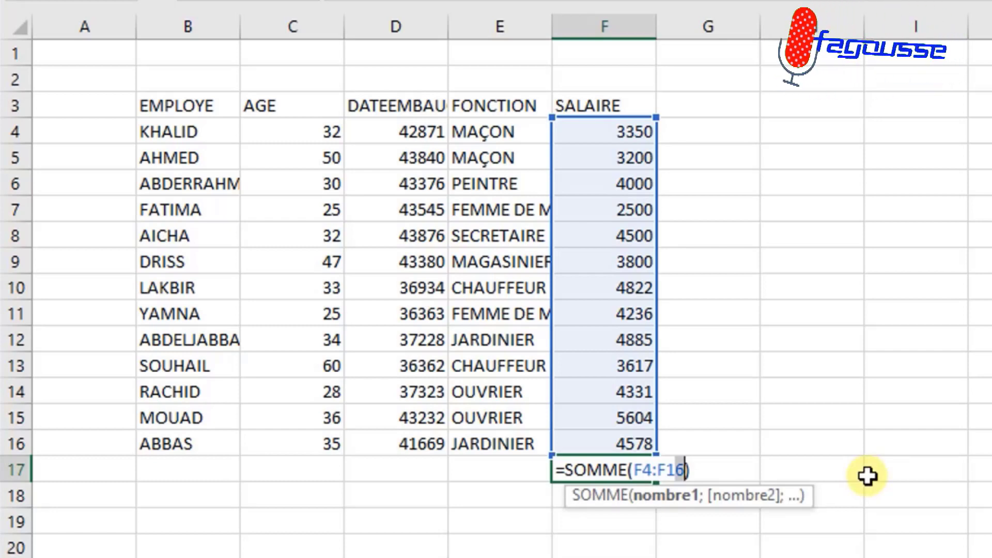
type("0")
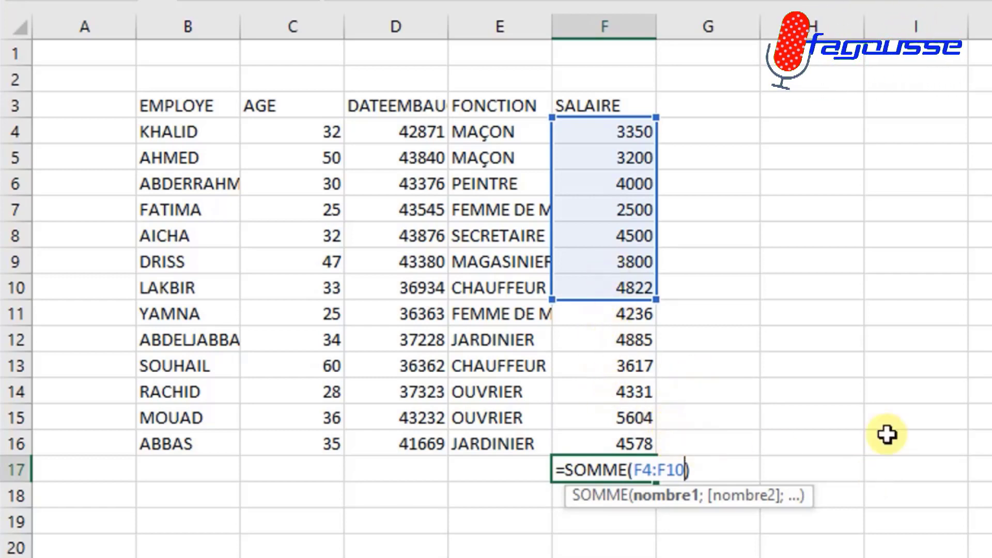
key("BackSpace")
type("1")
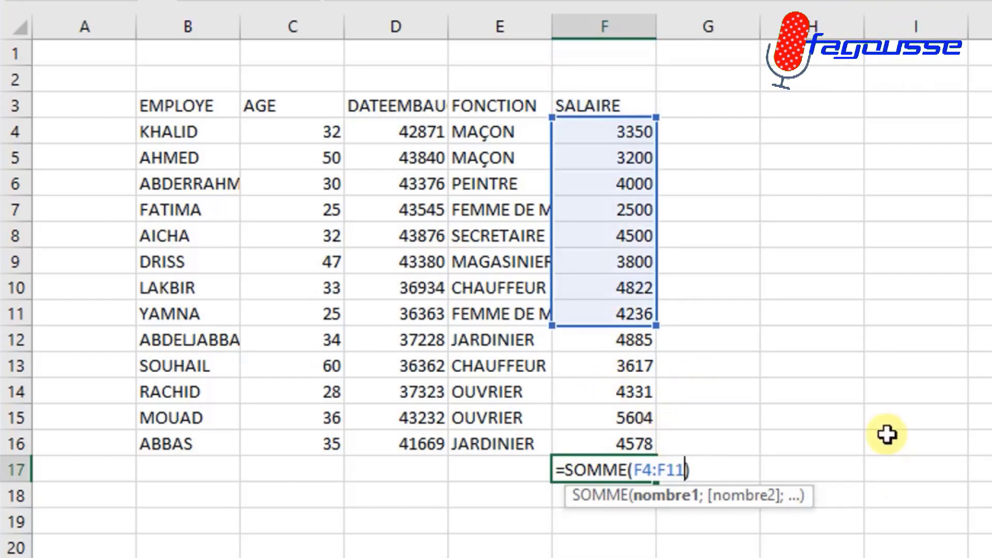
key("BackSpace")
type("6")
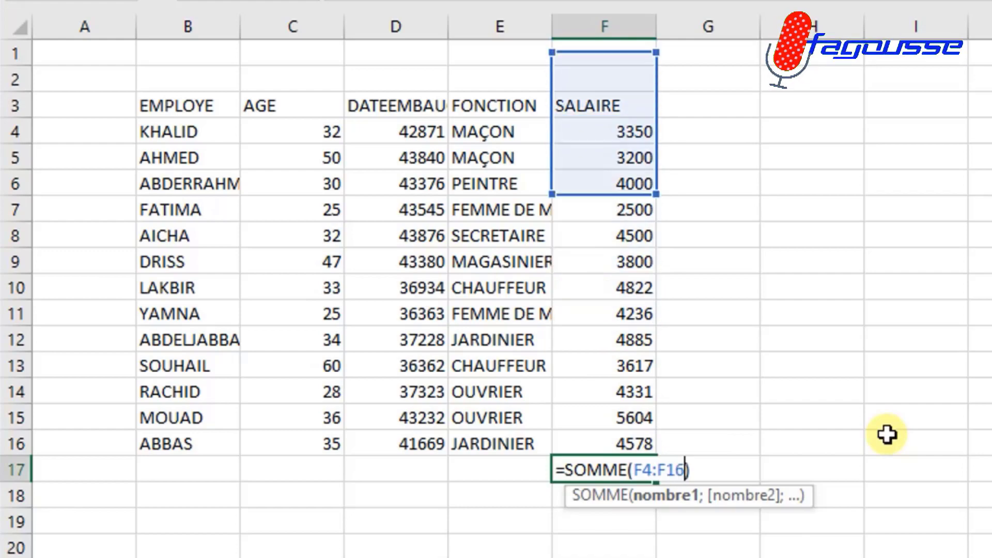
key("ctrl+Return")
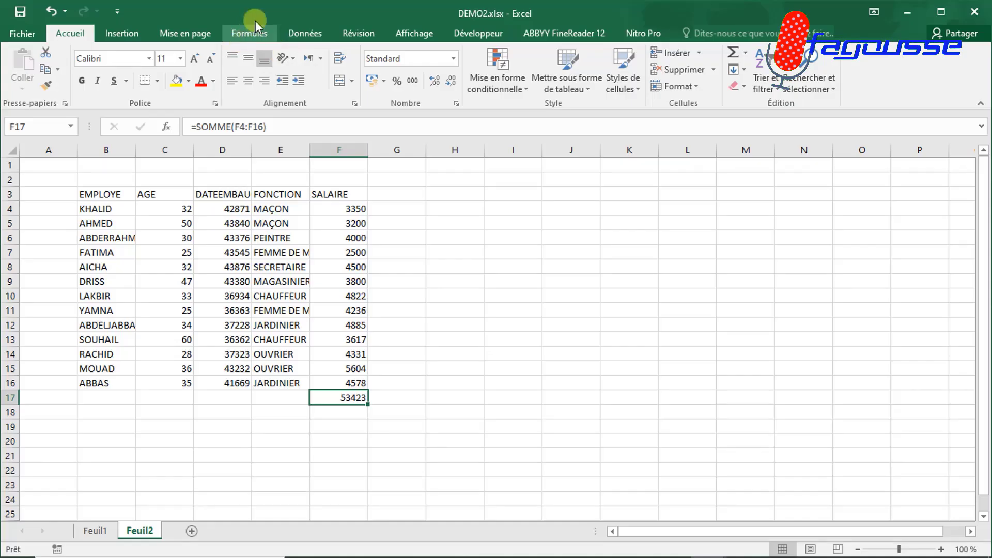
Open the function insertion dialog for cell F17
left_click(247, 32)
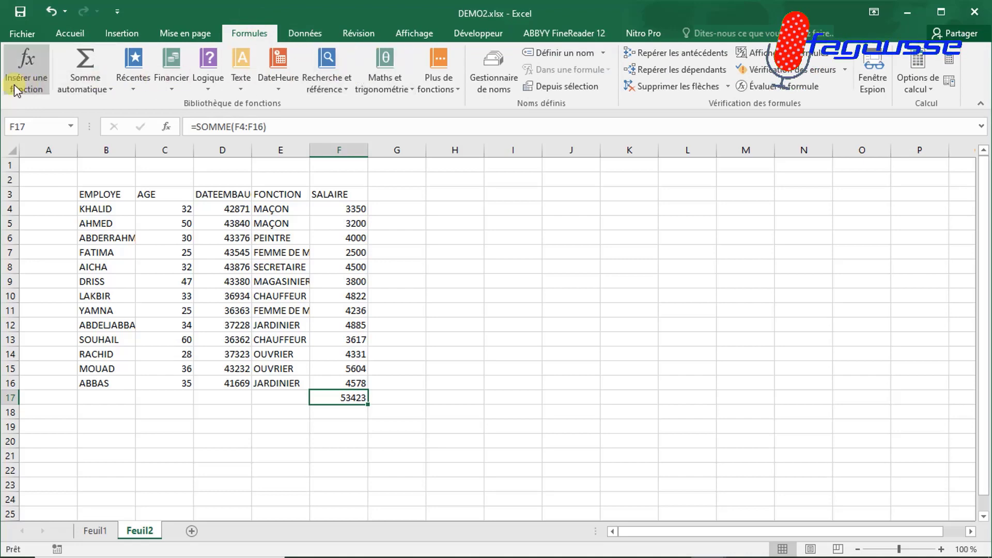
left_click(38, 79)
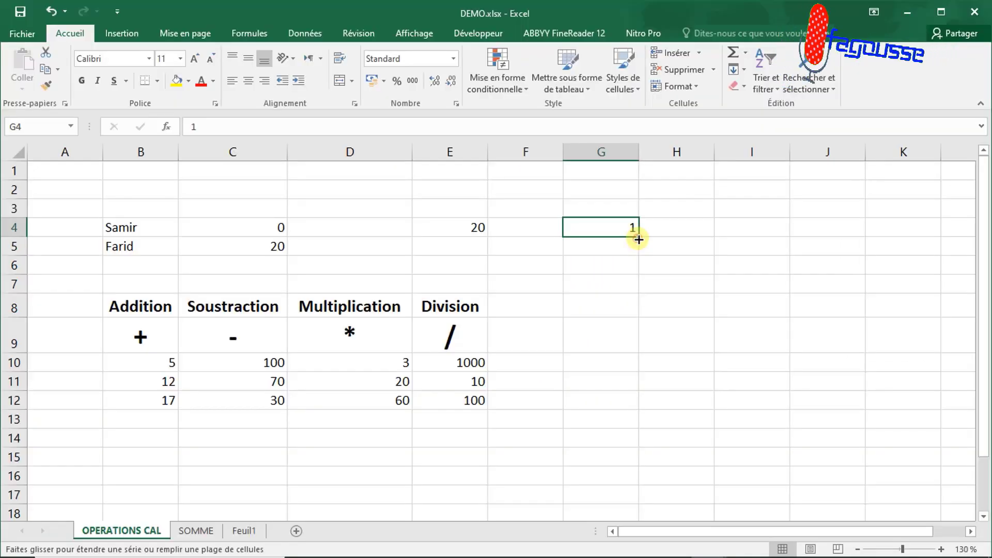
Copy the value 1 from G4 down column G, and fill 984651332 from G4 down to G17
left_click_drag(633, 138, 700, 557)
left_click_drag(651, 457, 648, 505)
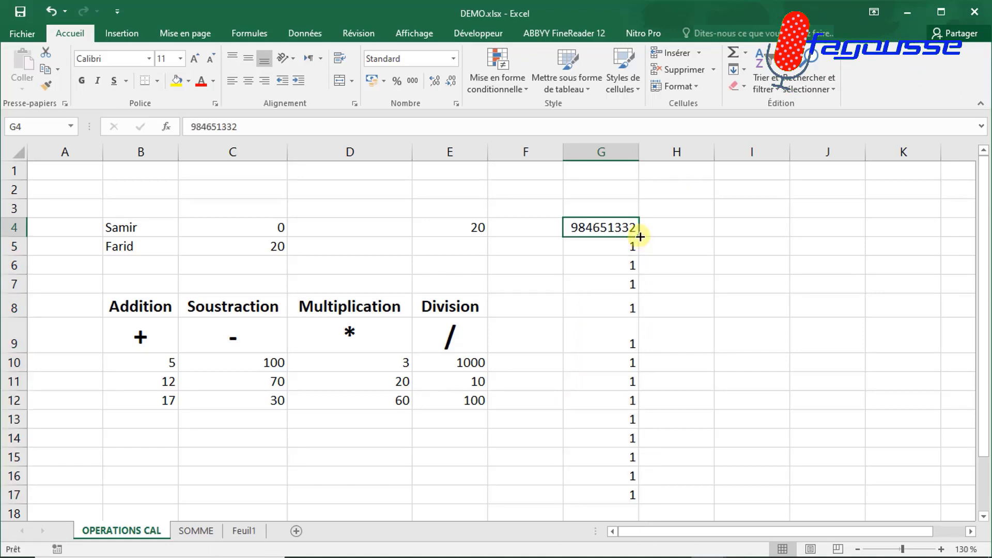
left_click_drag(639, 236, 647, 499)
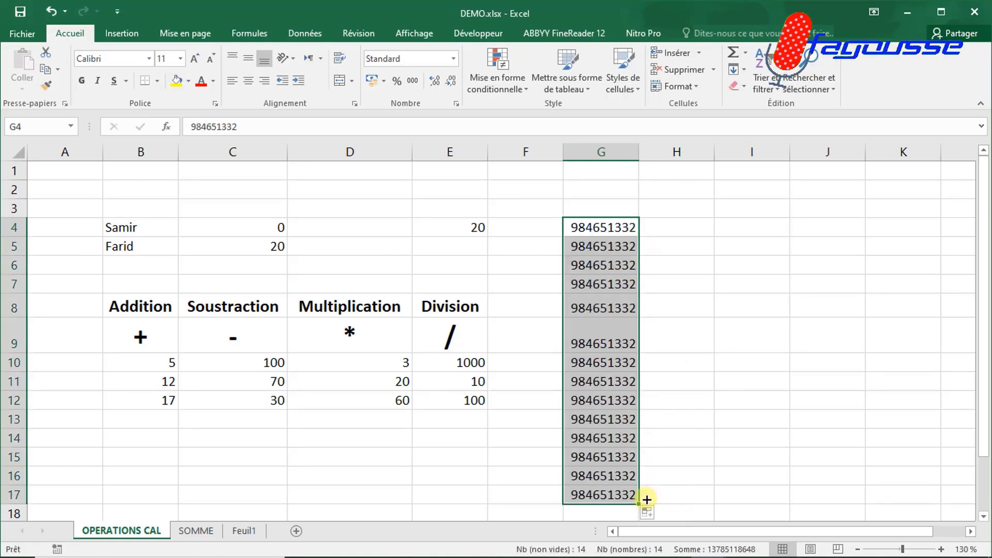
Extend the series 1, 2 in cells G4:G5 down column G to row 351
left_click(610, 224)
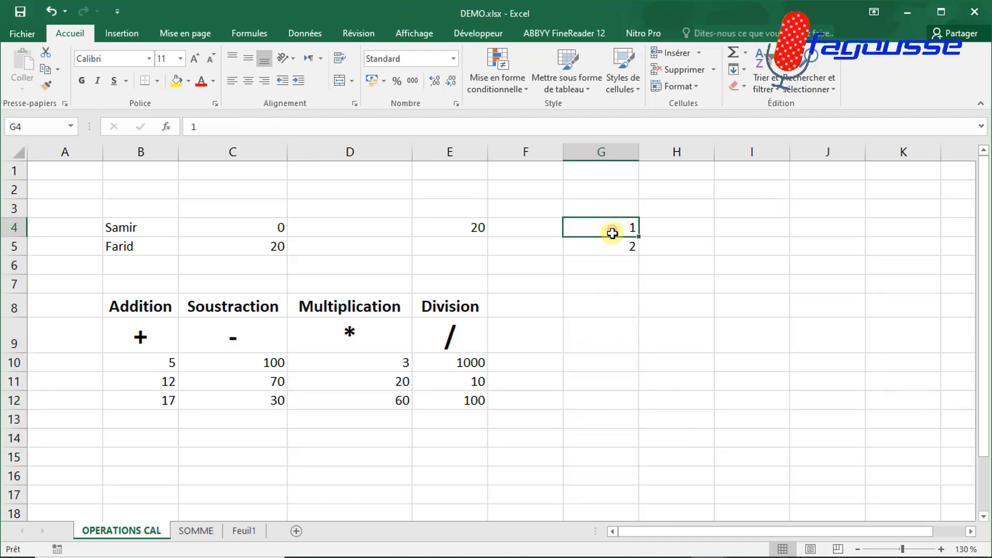
left_click_drag(612, 228, 614, 241)
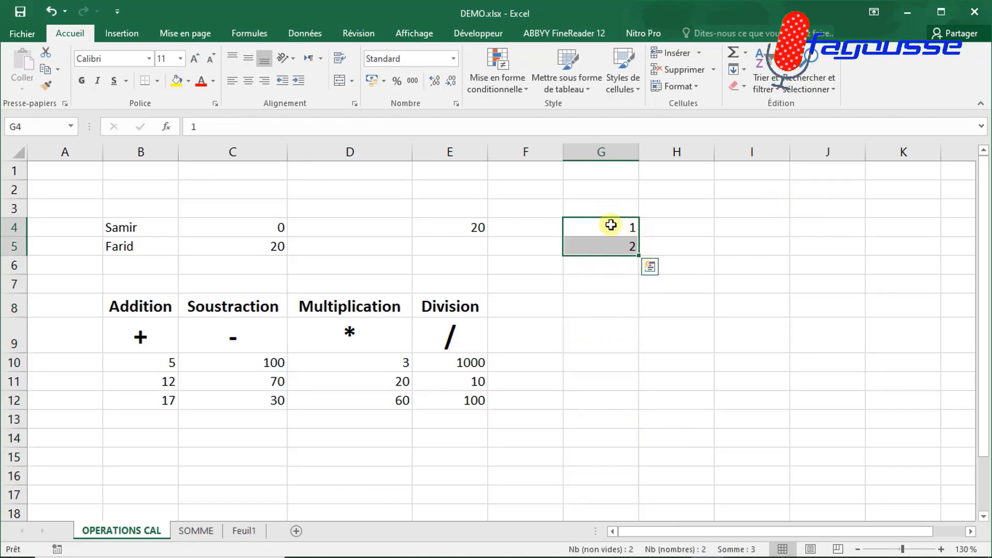
left_click_drag(639, 257, 666, 556)
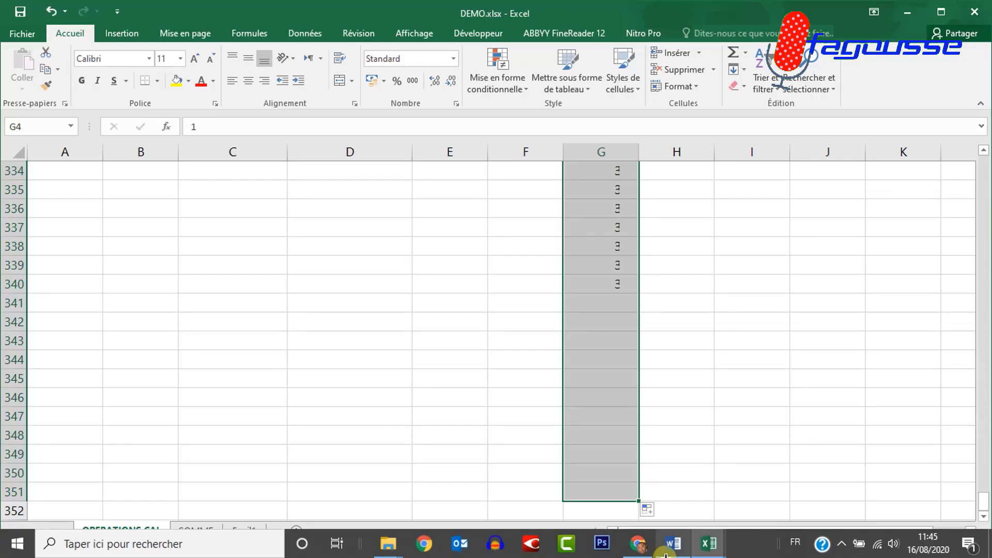
left_click(686, 370)
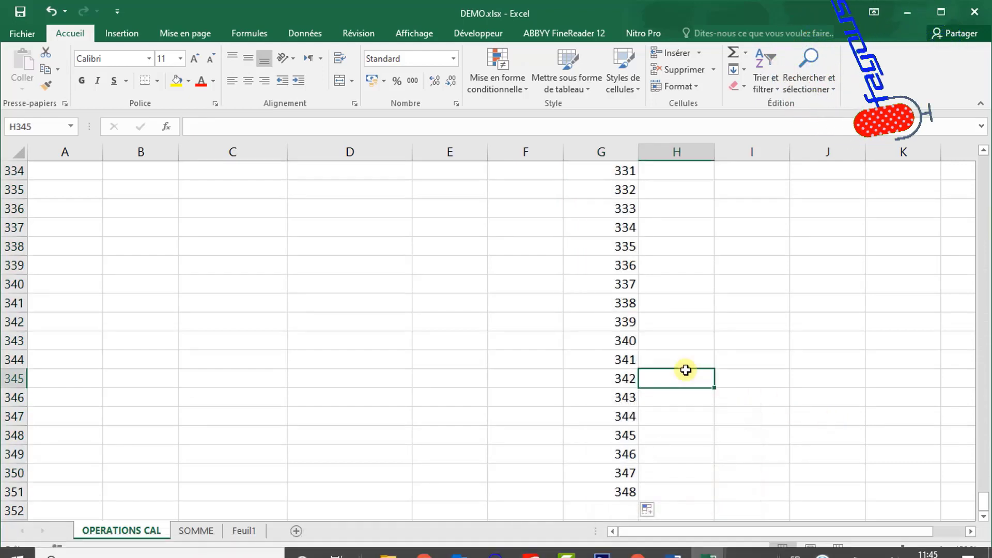
Enter 3 in cell G5, below the 1 in G4
key("Up")
key("Up")
key("Up")
key("Up")
key("Up")
key("Up")
key("Up")
key("Up")
key("Up")
key("Up")
key("Up")
key("Up")
key("Up")
key("Up")
key("Up")
key("Up")
key("Up")
key("Up")
key("Up")
key("Up")
key("Up")
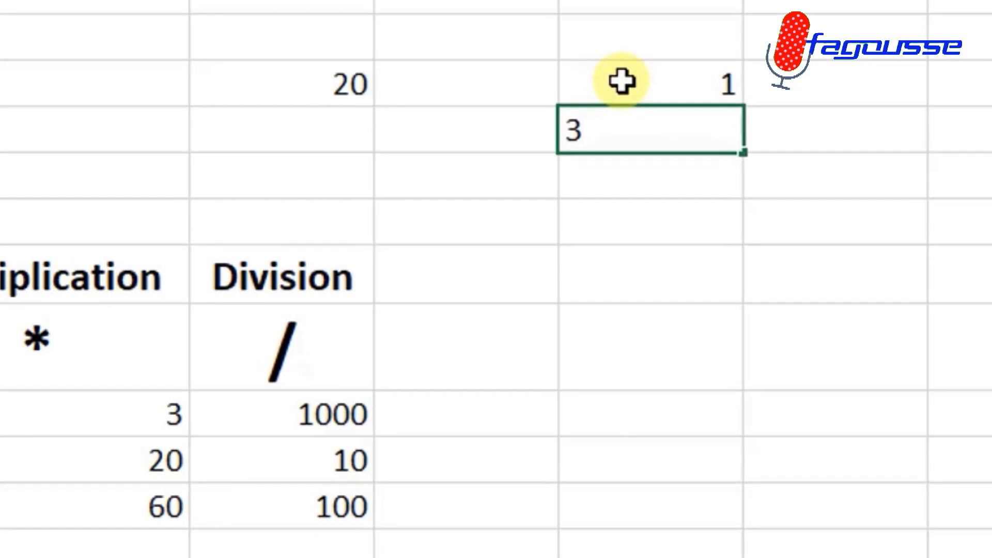
key("Return")
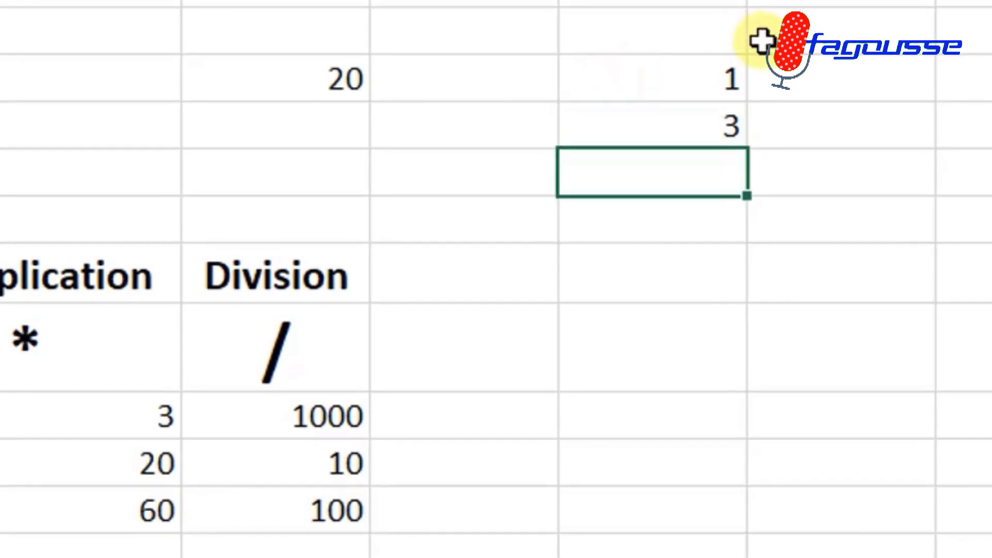
Extend the series 1, 3 in cells G4:G5 down column G
key("Up")
key("Up")
key("shift+Down")
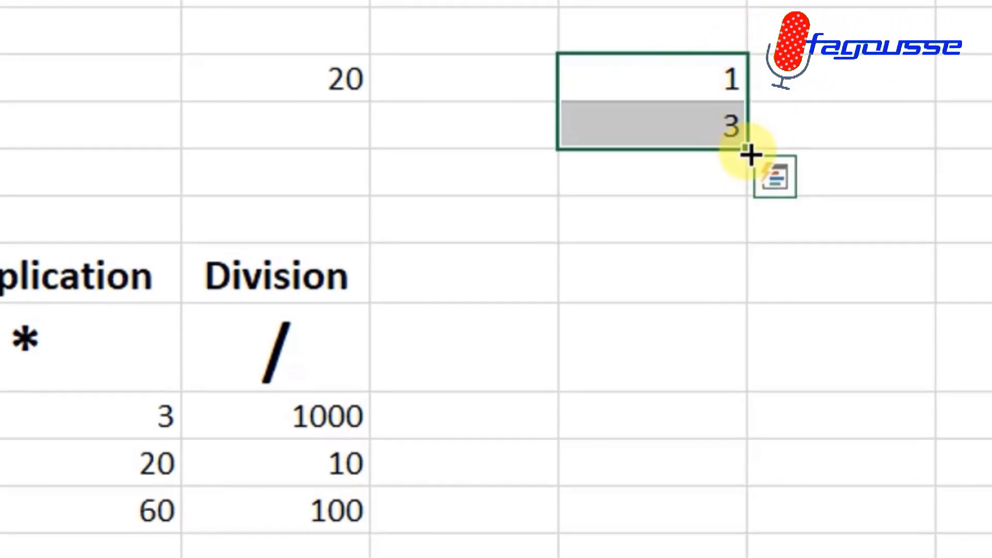
left_click_drag(750, 154, 744, 557)
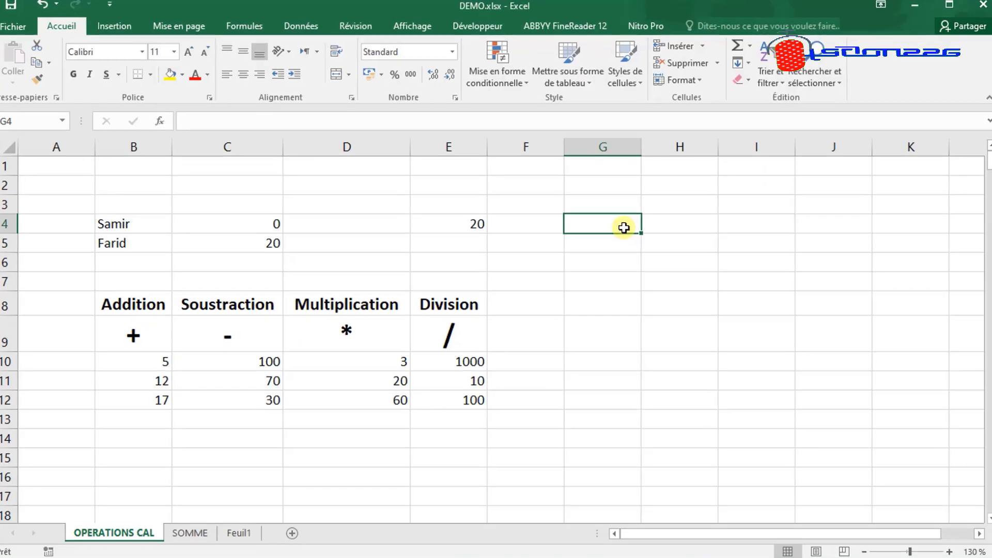
Enter janvier in cell G4 and fill the month names down the column to décembre in G15
type("janvier")
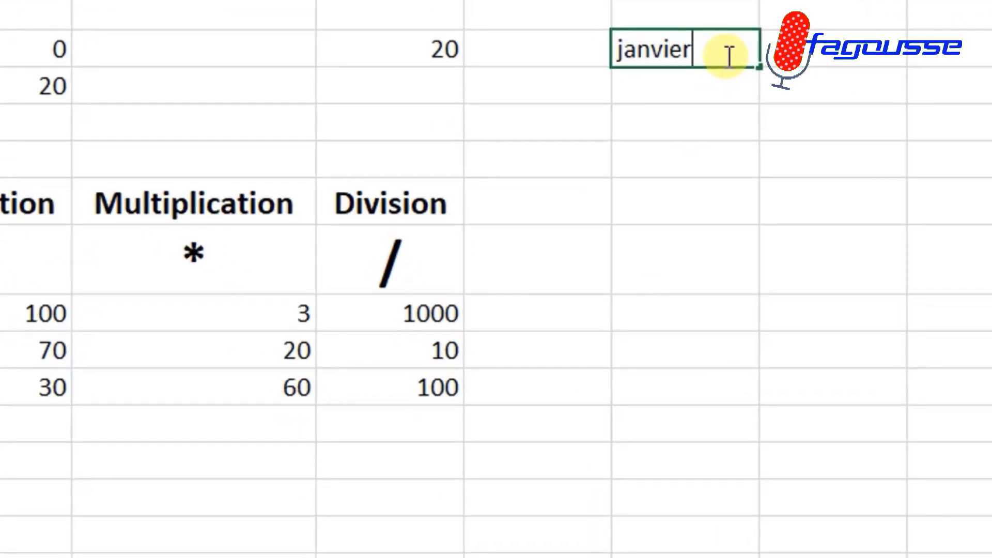
key("Return")
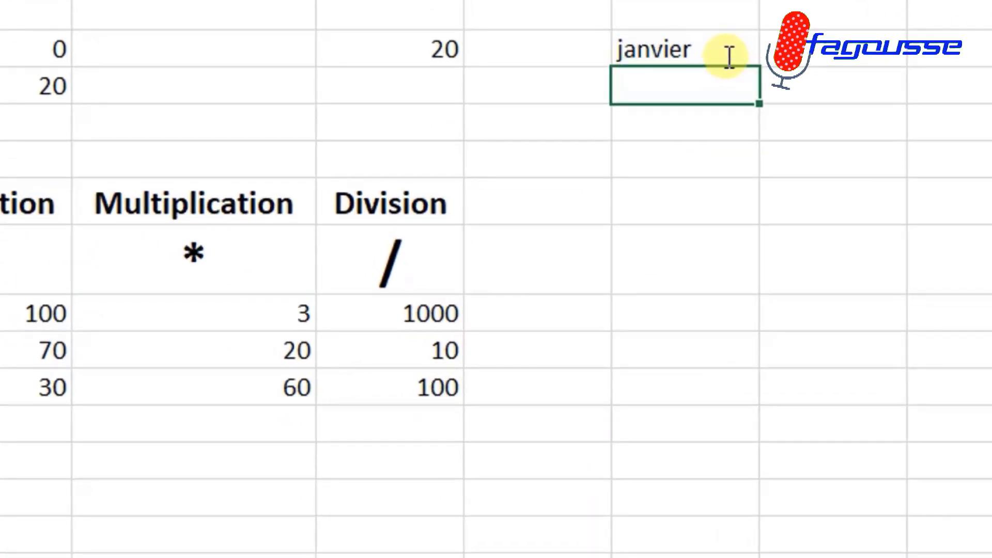
left_click(727, 56)
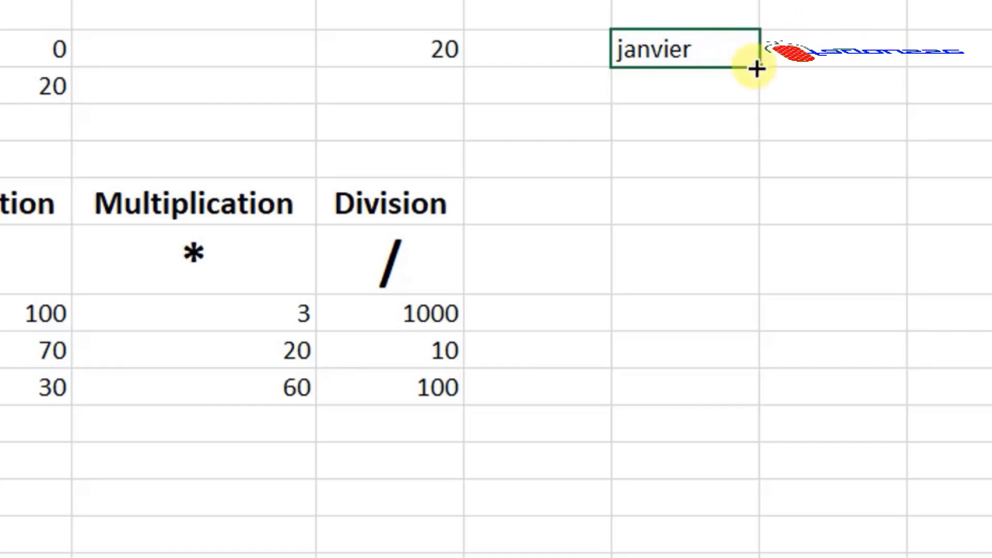
left_click_drag(757, 67, 766, 508)
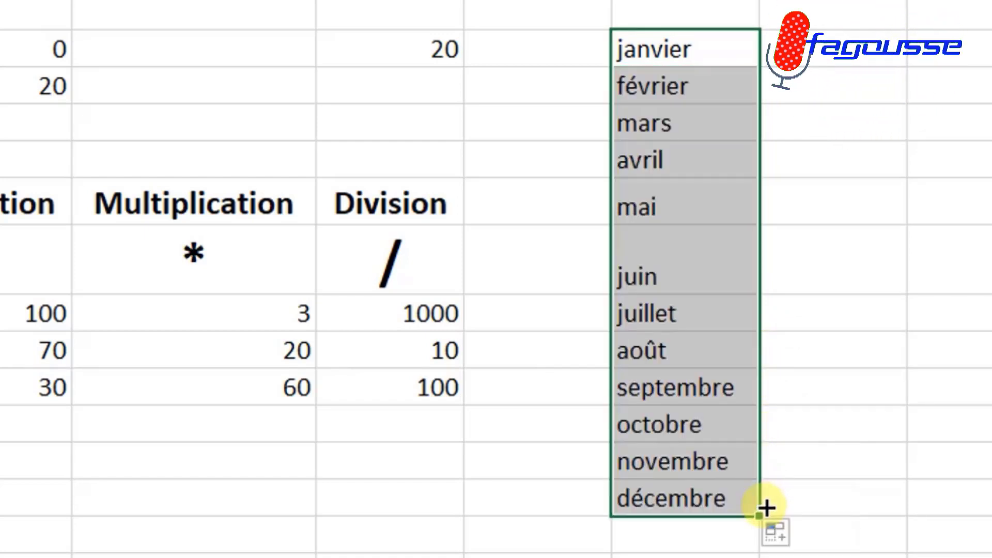
left_click(881, 317)
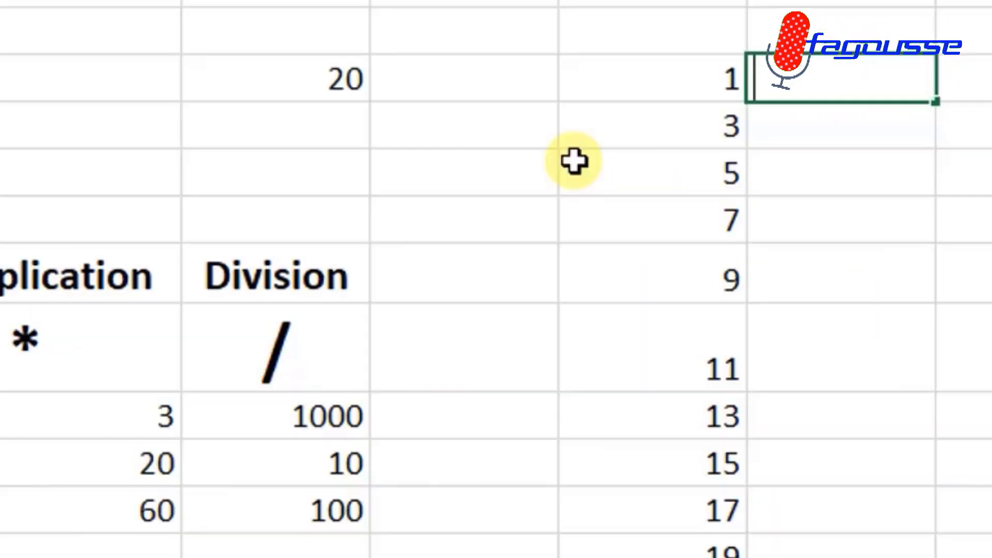
Enter lundi in cell H4 and extend the weekday names down column H
key("Return")
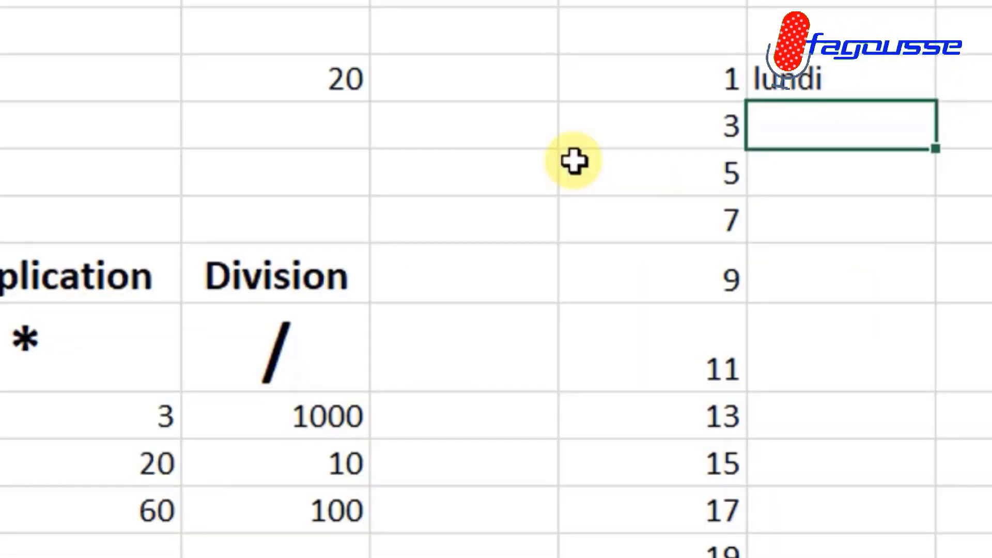
key("Up")
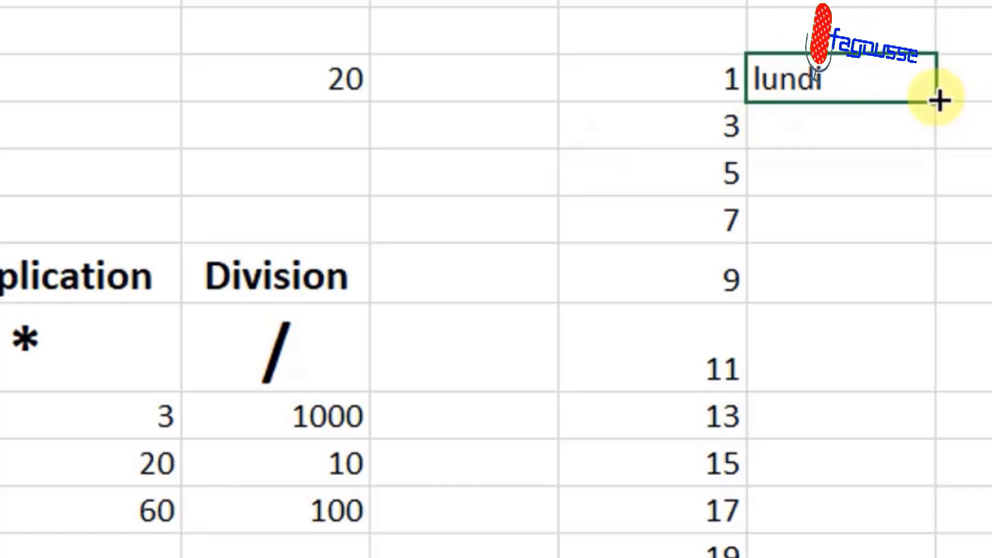
left_click_drag(941, 99, 914, 451)
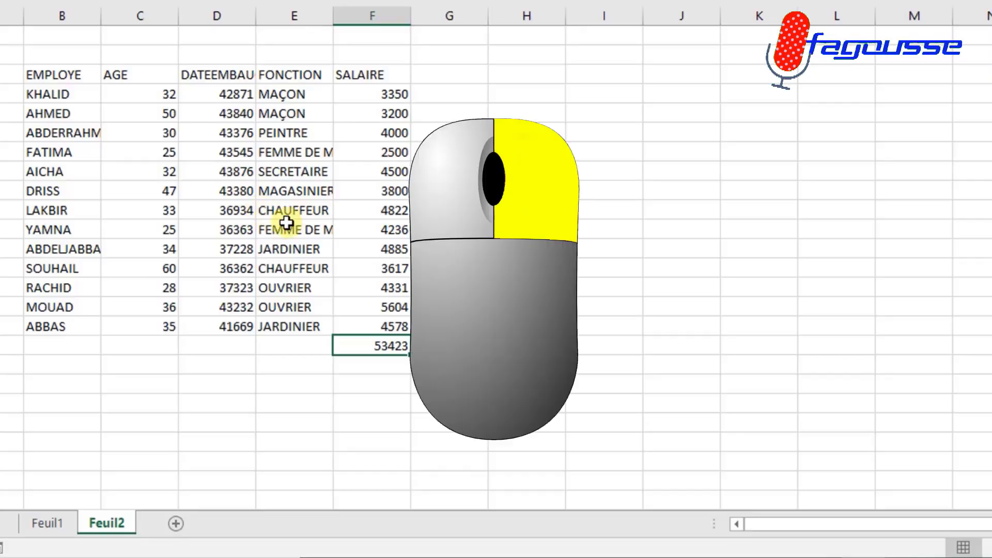
Try inserting an entire column at cell E11, before the FONCTION column, and undo the insertion
left_click(287, 223)
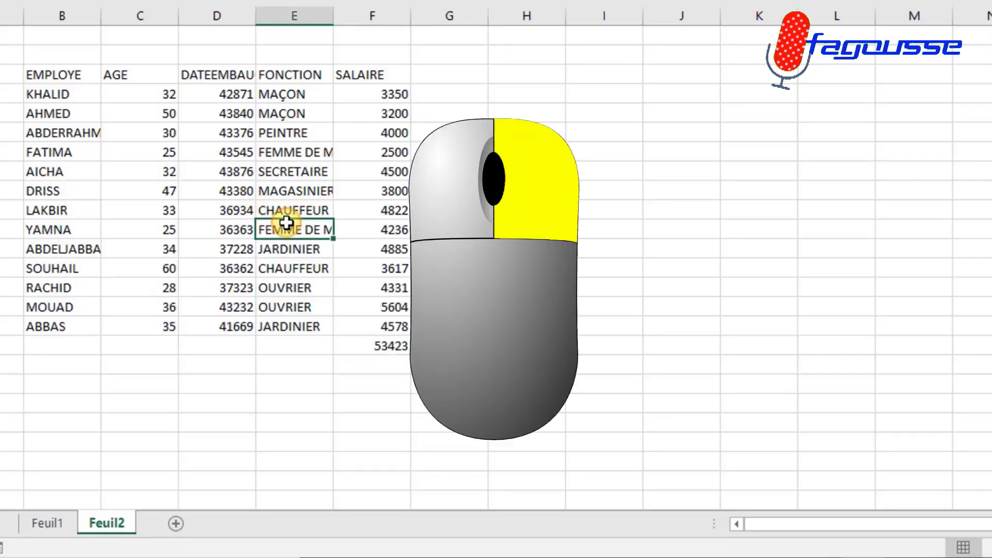
right_click(286, 222)
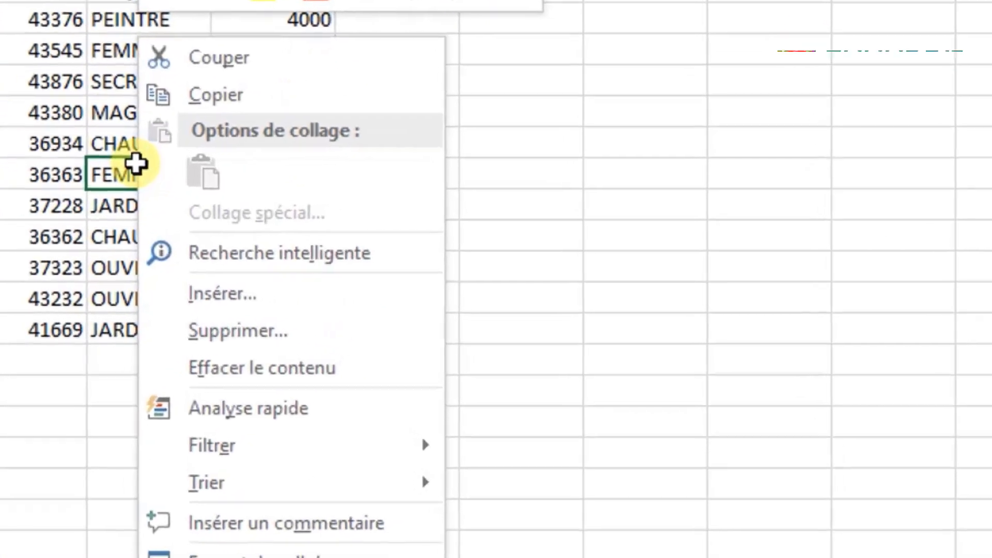
left_click(198, 293)
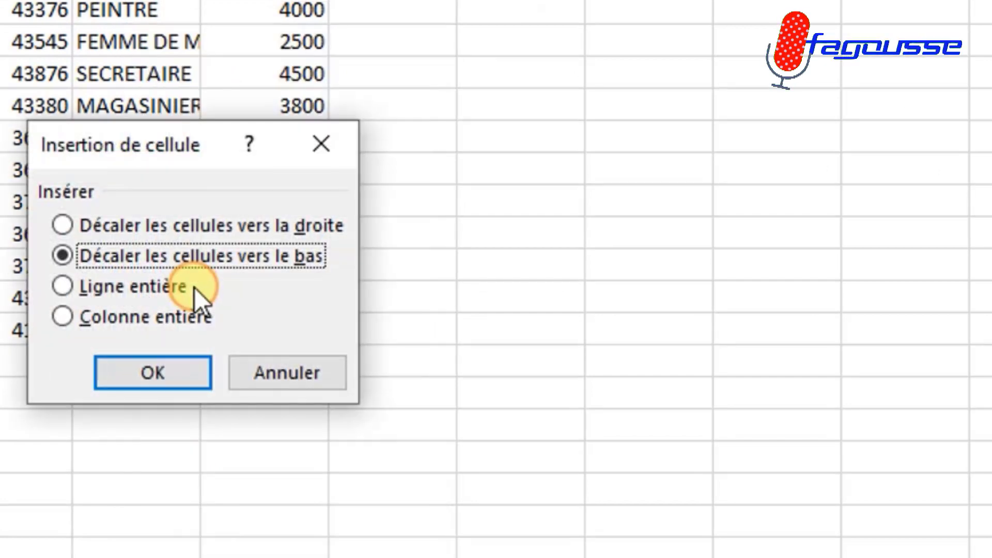
left_click(111, 287)
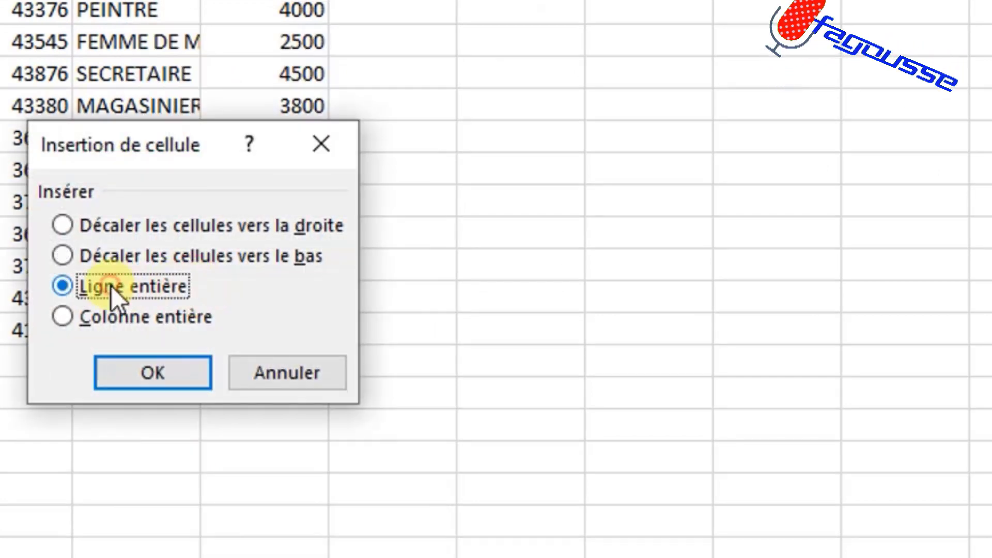
left_click(110, 314)
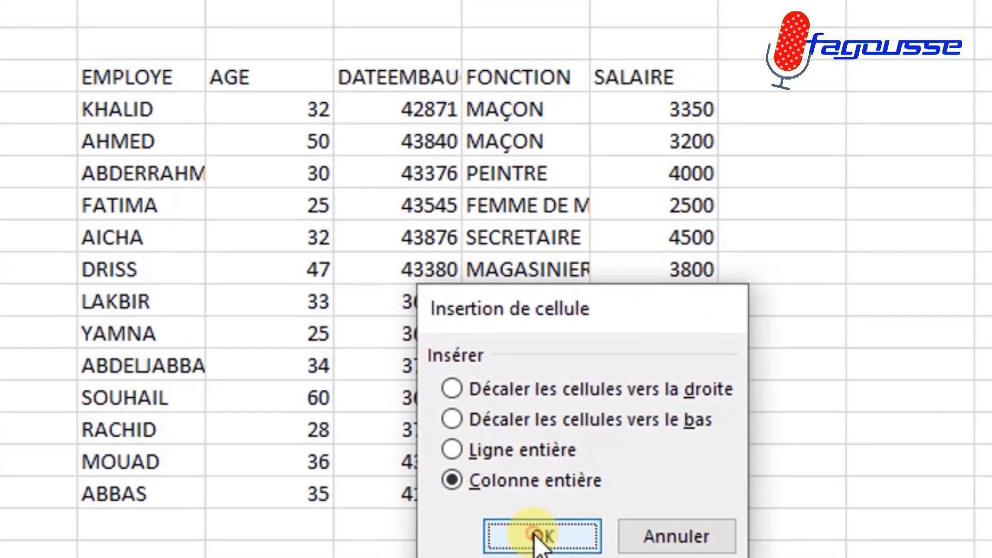
left_click(153, 373)
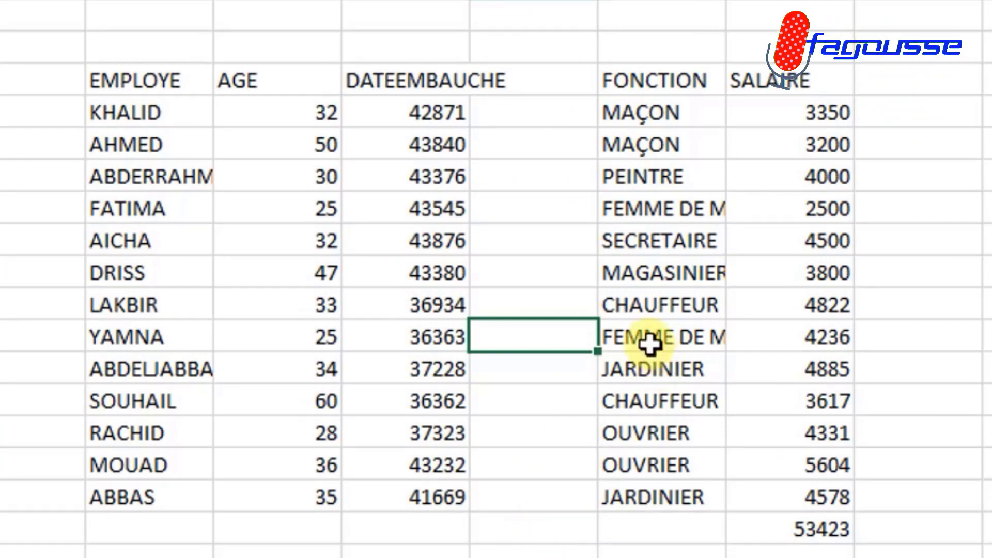
key("ctrl+z")
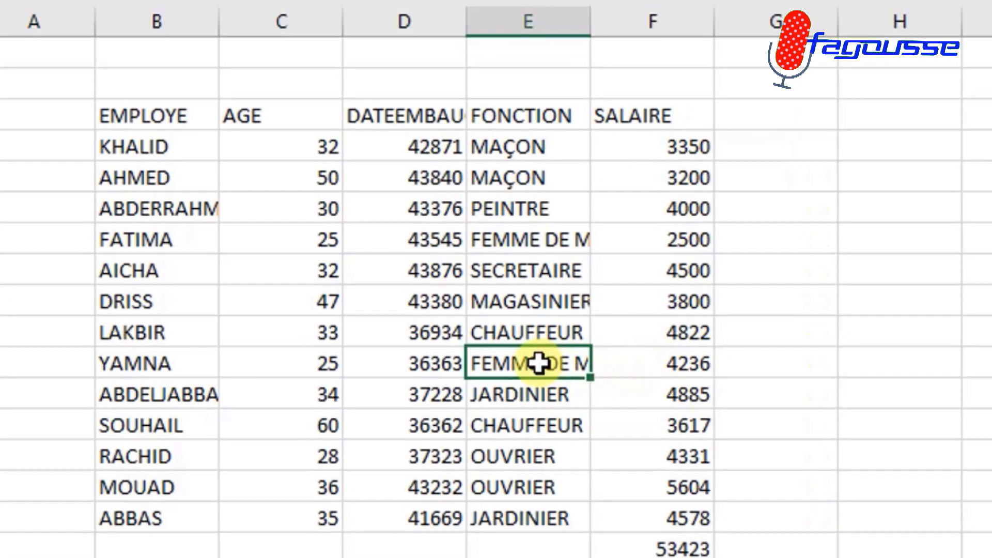
Insert an entire row at cell E11 of the employee table, and widen column E
right_click(542, 336)
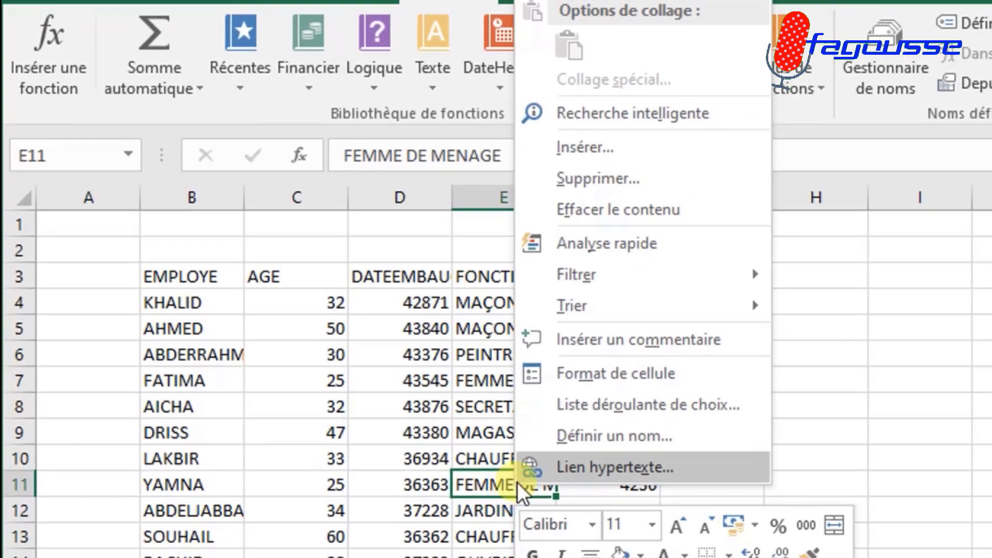
left_click(582, 145)
left_click(545, 141)
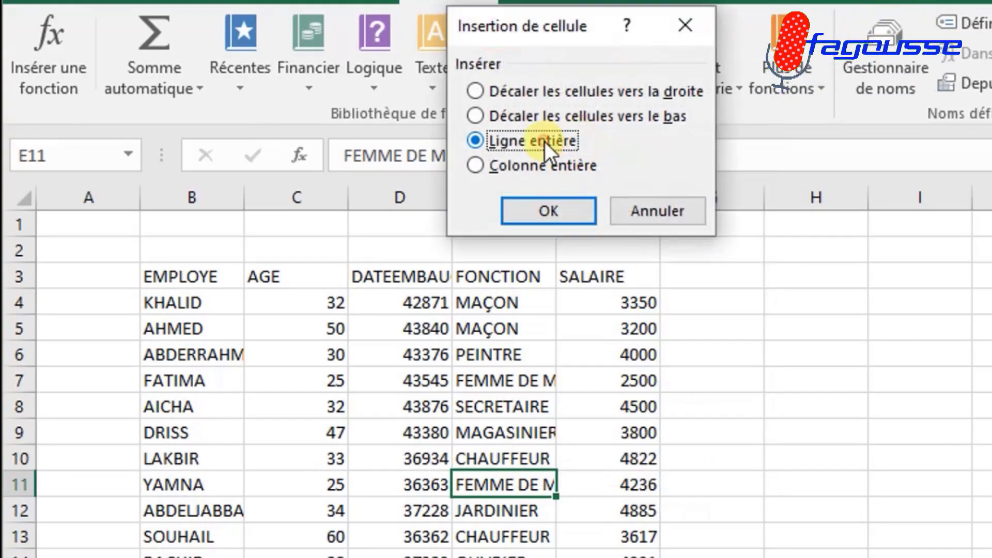
left_click(545, 213)
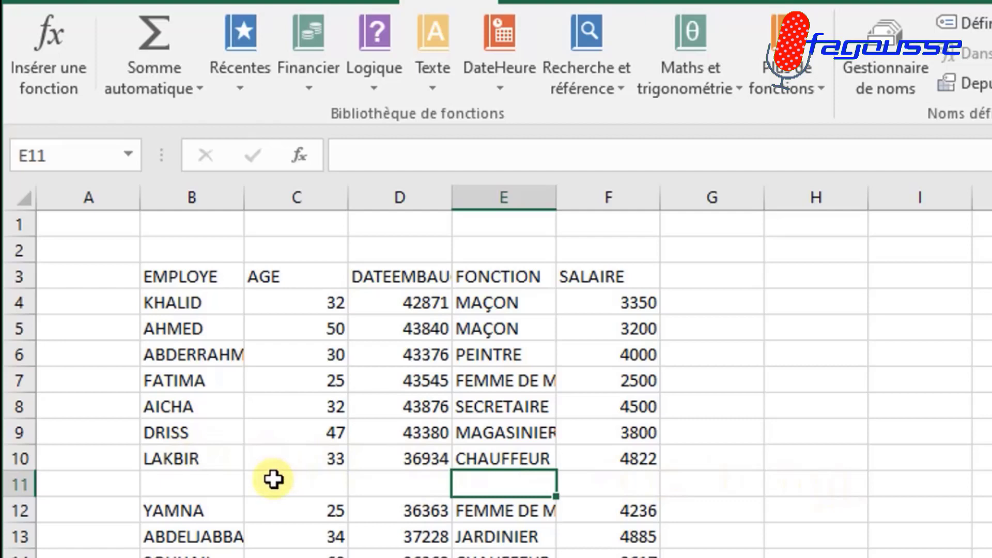
left_click_drag(557, 198, 835, 215)
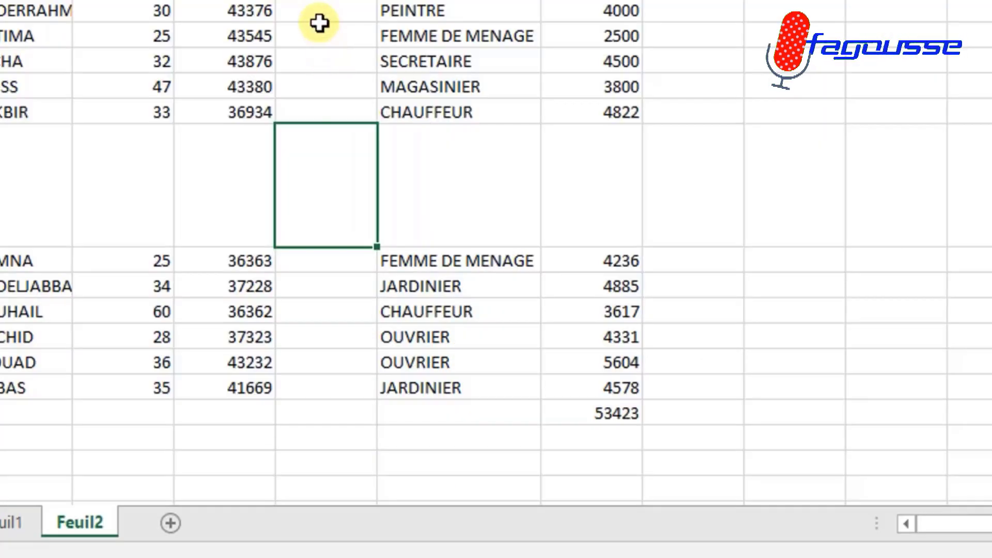
Delete the entire empty column before the FONCTION column
right_click(319, 23)
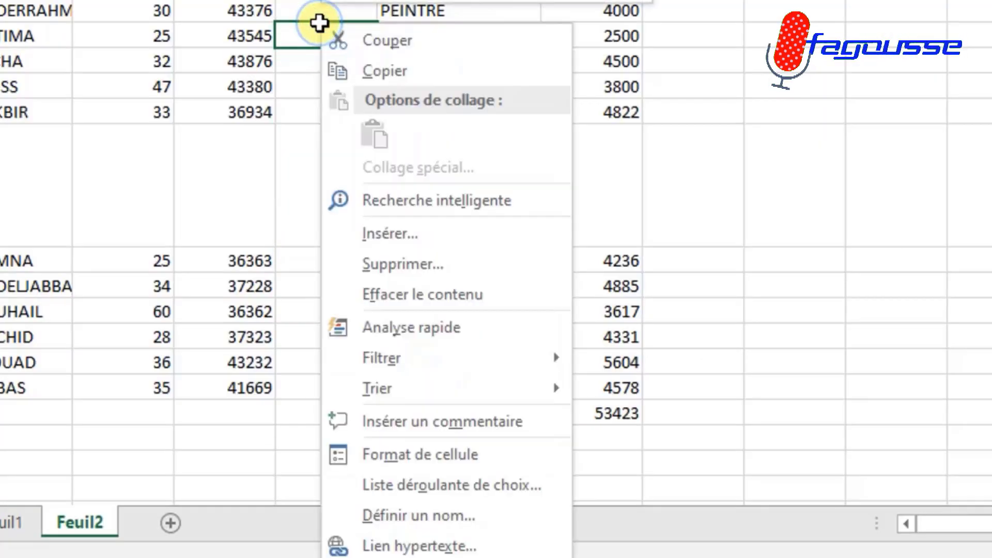
left_click(390, 261)
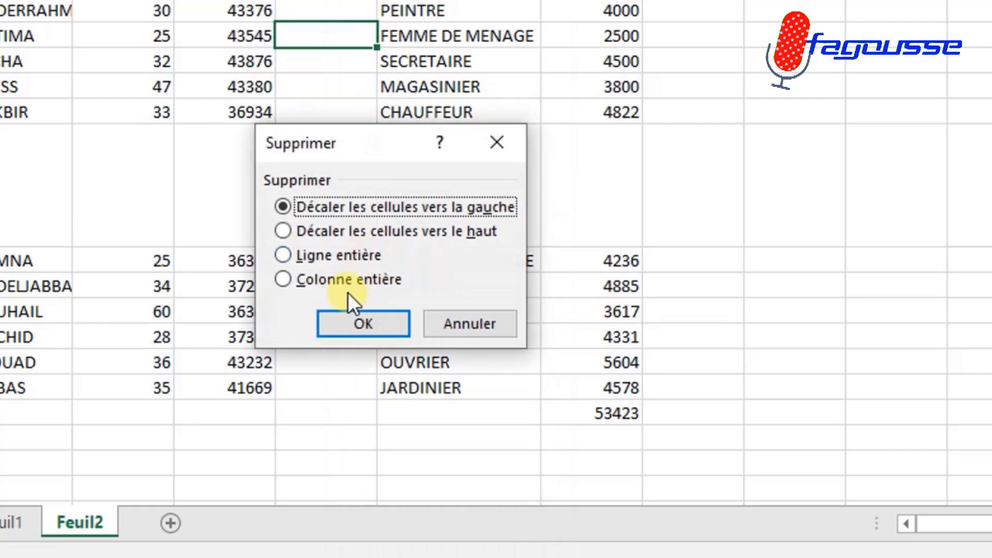
left_click(343, 287)
left_click(364, 325)
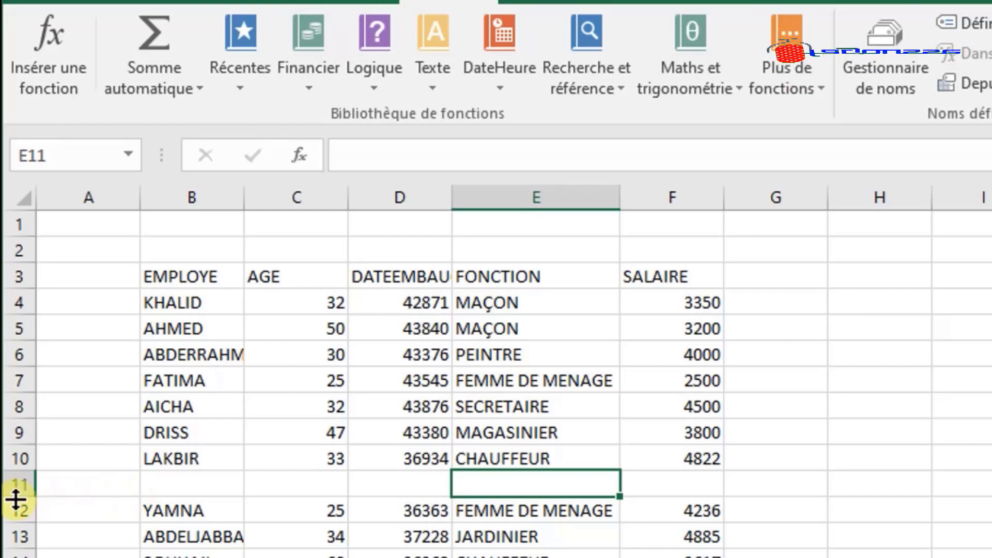
Increase the height of the empty row 11 in the employee table, and delete that entire row
left_click_drag(16, 499, 15, 557)
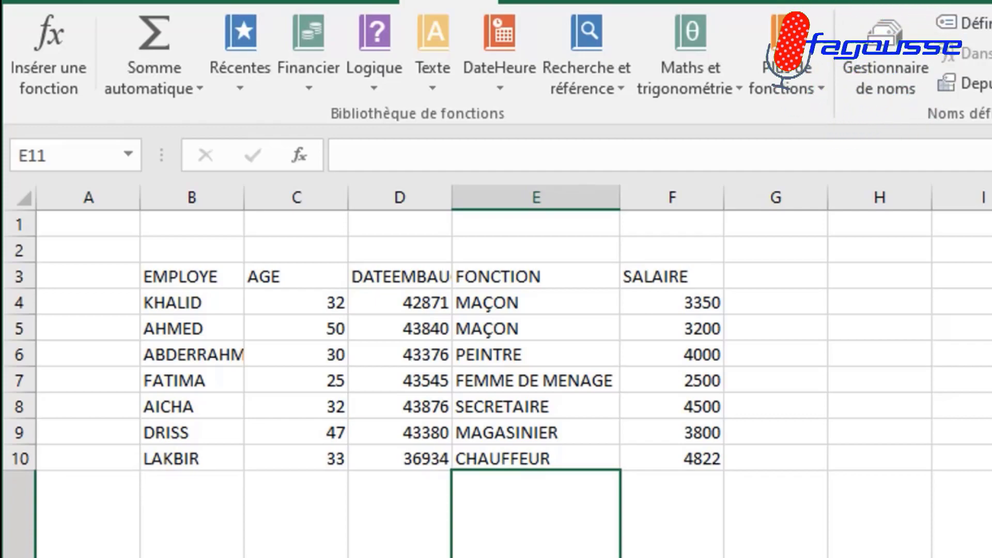
right_click(163, 543)
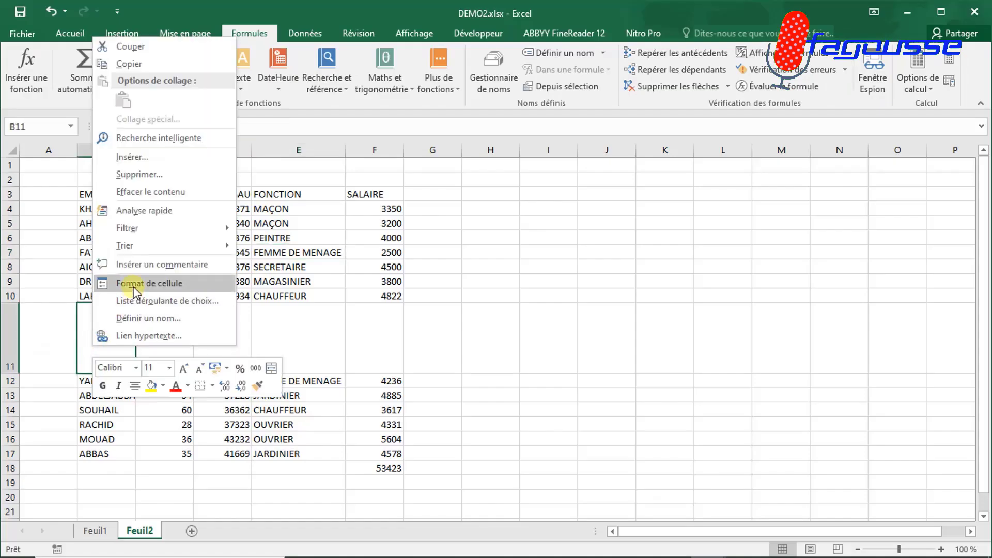
left_click(125, 174)
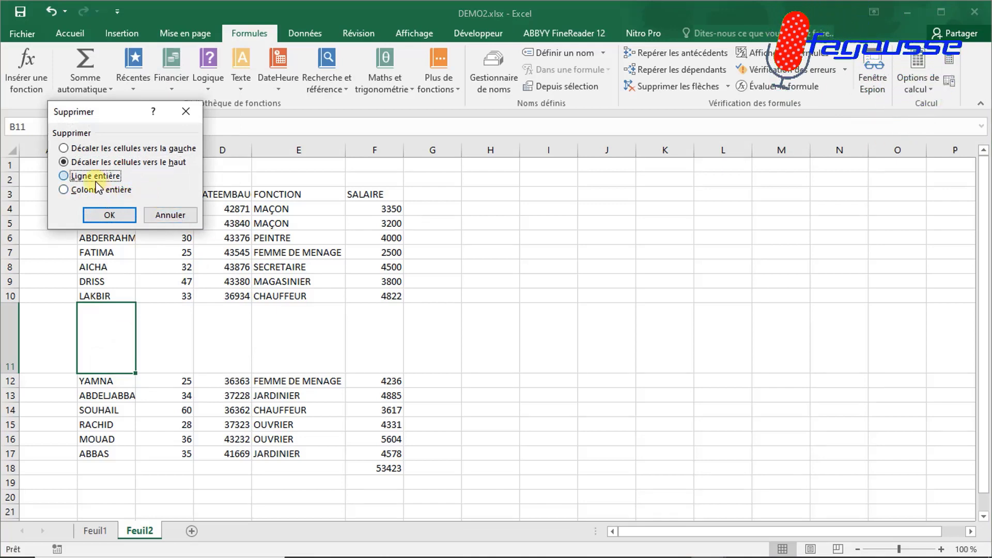
left_click(112, 215)
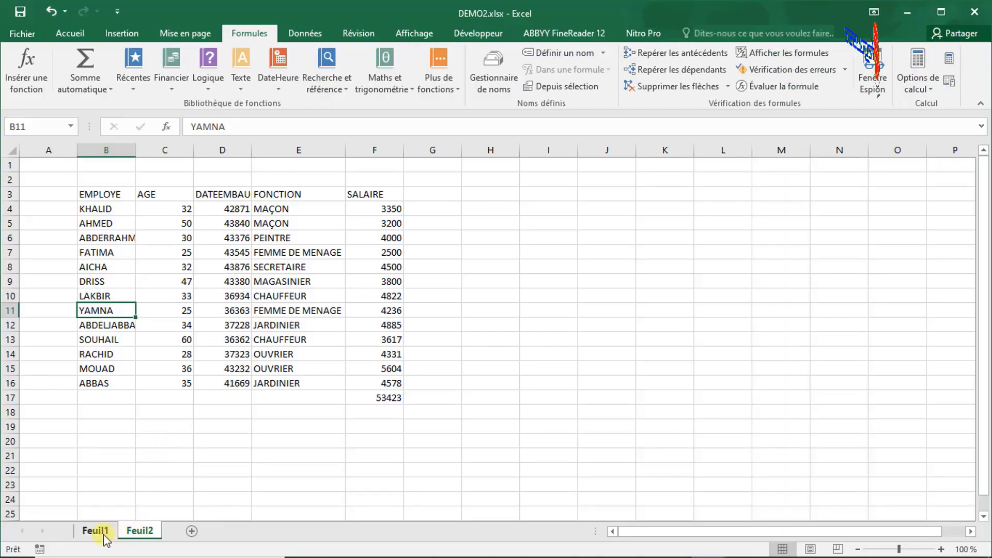
Switch to the Feuil1 sheet to view it and return to the Feuil2 sheet
left_click(96, 538)
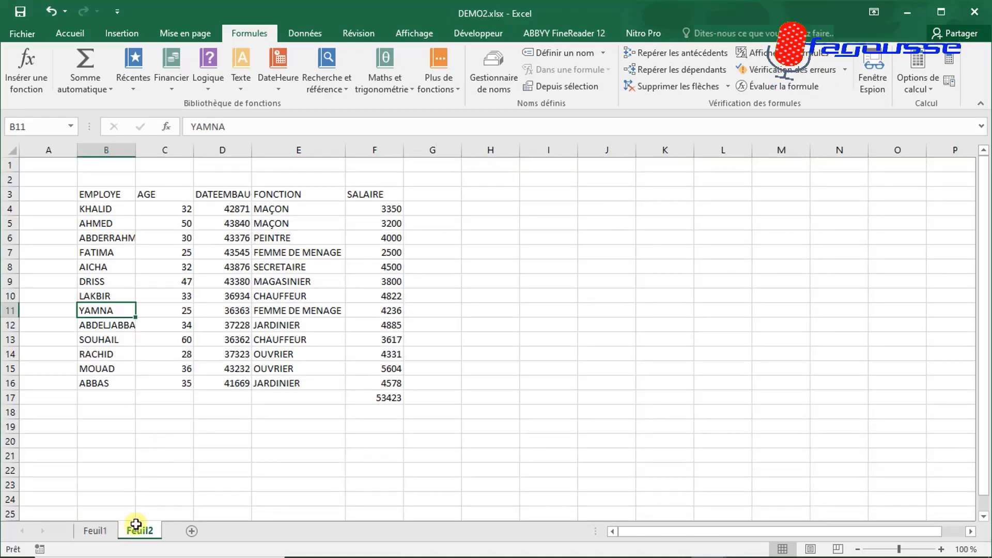
left_click(96, 533)
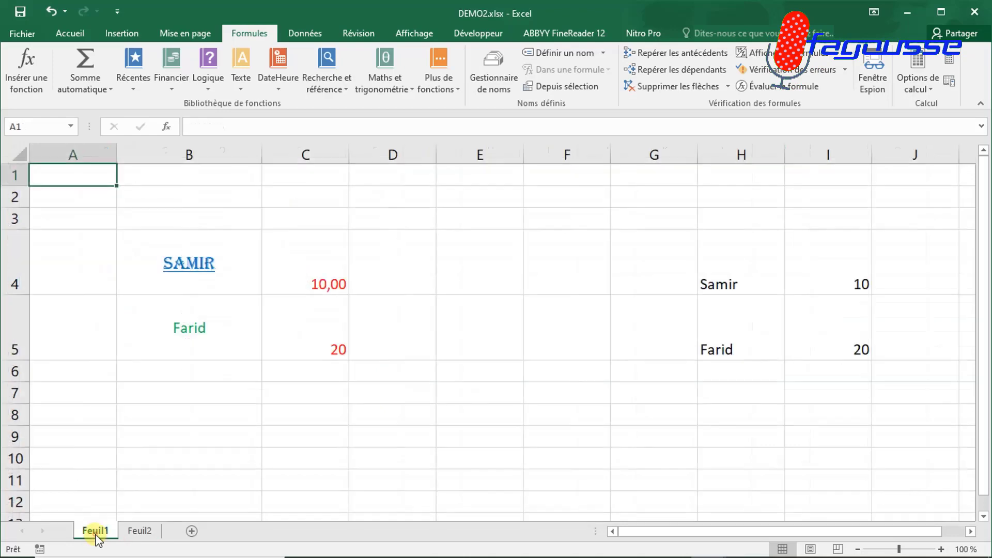
left_click(135, 532)
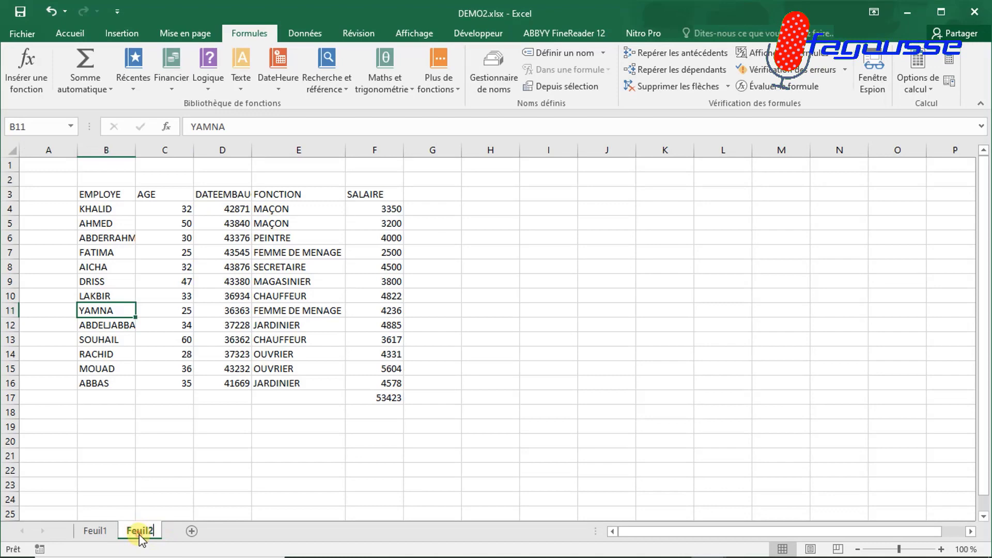
Rename the Feuil2 sheet containing the employee table as TABLEAU
double_click(140, 532)
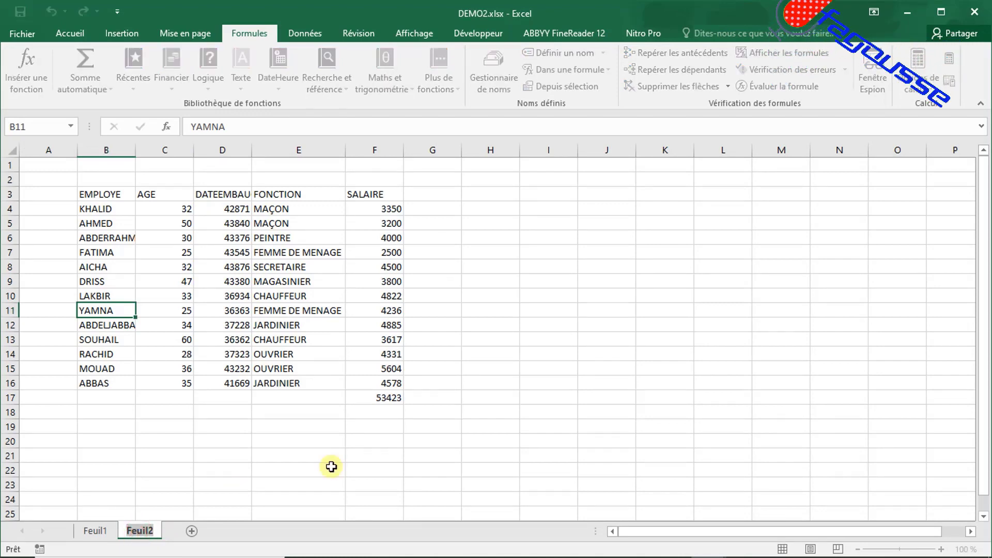
type("TABLEAU")
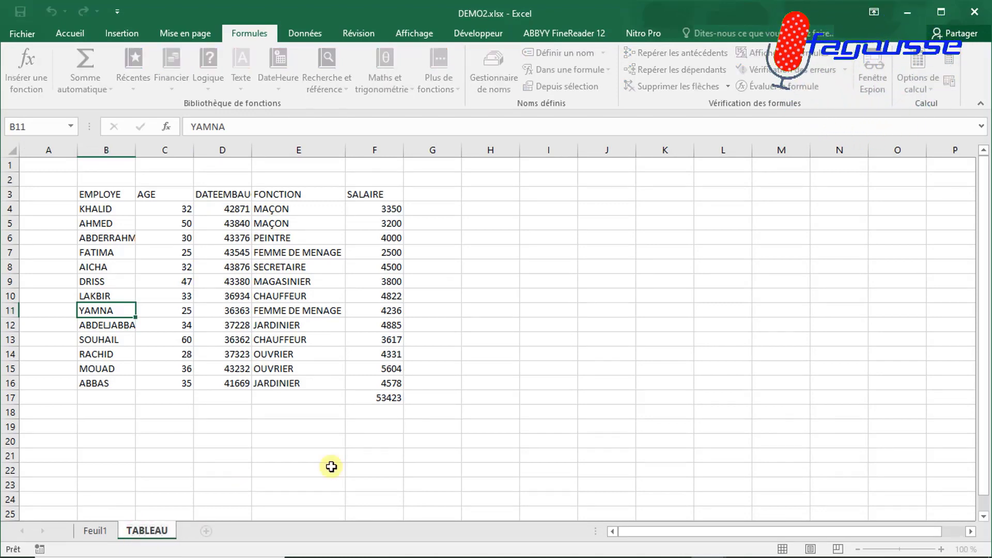
key("Return")
left_click(332, 467)
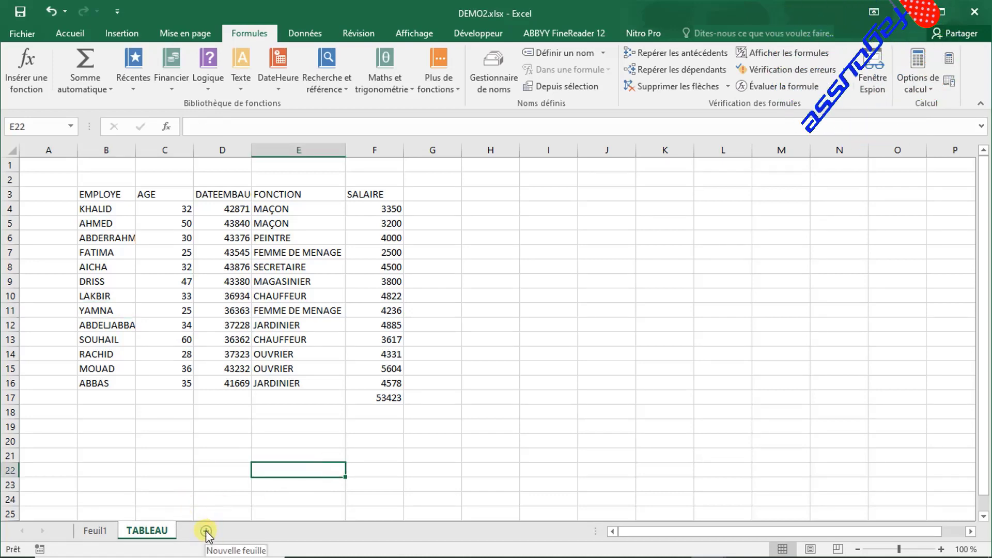
Add a new worksheet to the workbook and move it between Feuil1 and TABLEAU
left_click(206, 531)
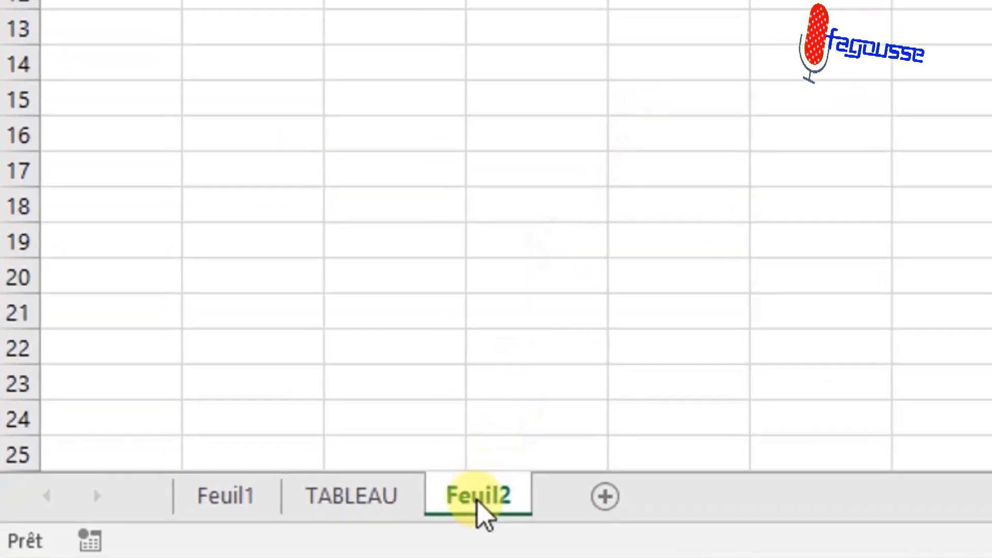
left_click_drag(199, 530, 169, 519)
left_click_drag(414, 461, 373, 468)
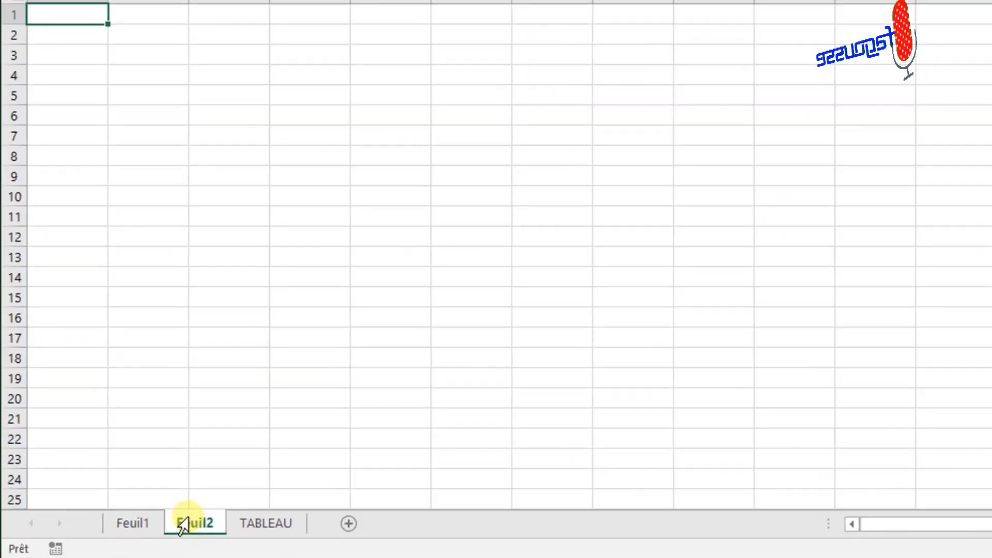
Delete the empty worksheet between Feuil1 and TABLEAU
right_click(331, 485)
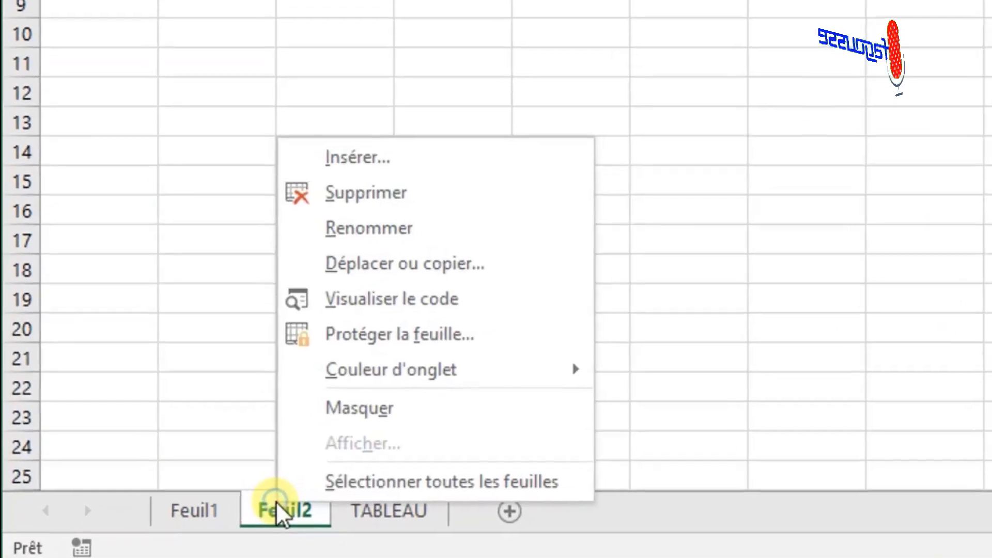
left_click(380, 199)
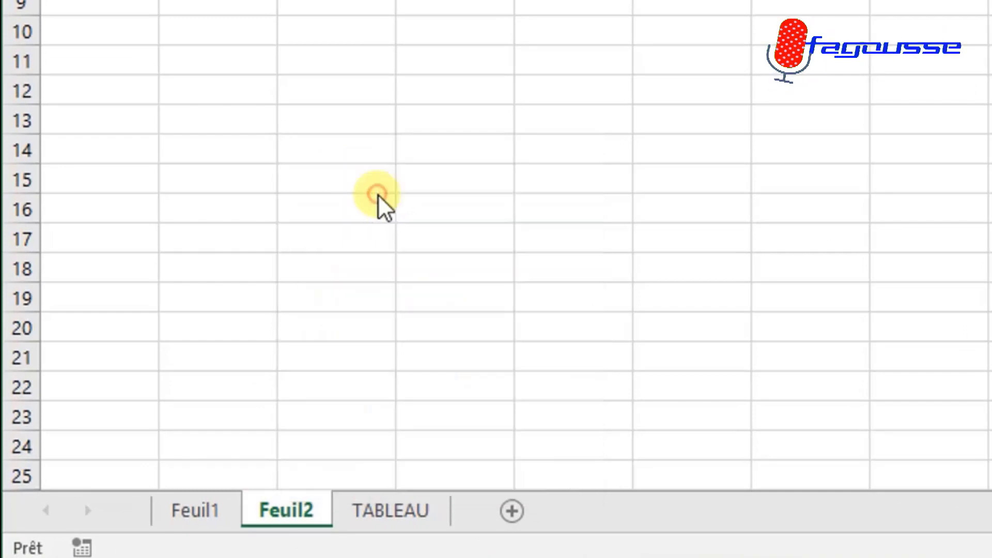